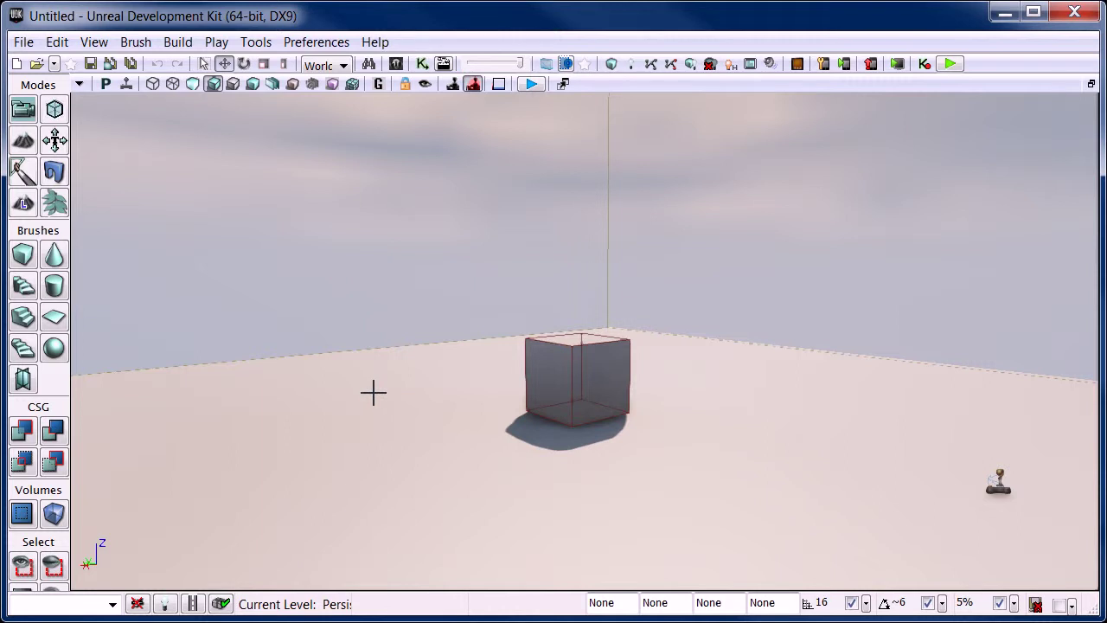
Minimize the Unreal editor and scroll through the CrazyBump website in Chrome
{"action": "left_click", "coordinate": [1005, 13]}
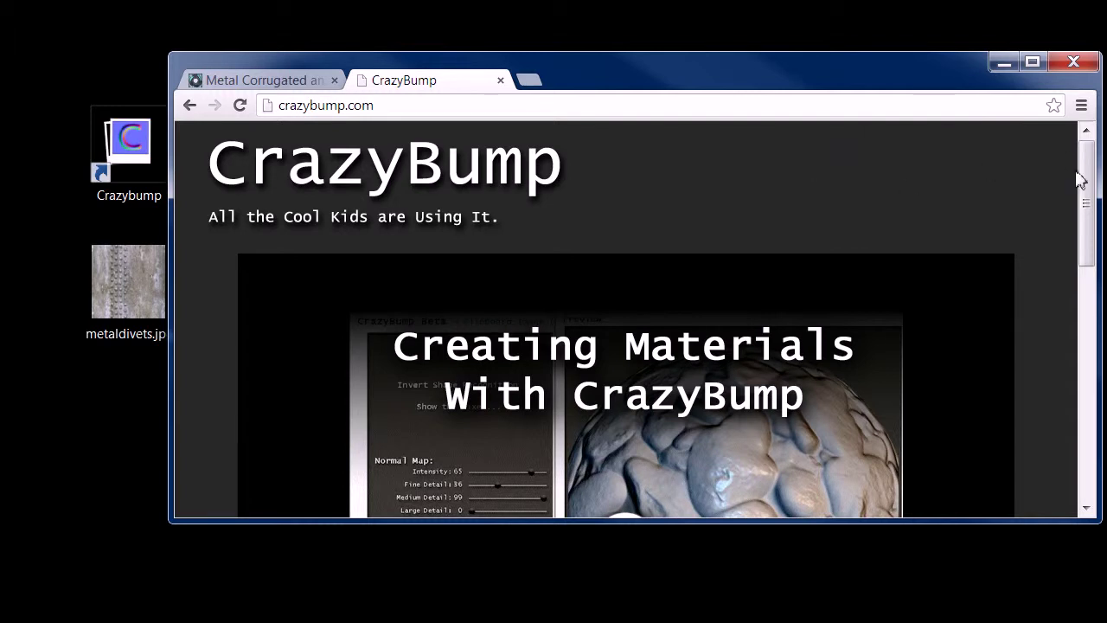
{"action": "left_click_drag", "start_coordinate": [1079, 179], "coordinate": [1079, 141]}
Switch to the Metal Corrugated tab and scroll down to the riveted Dirty Metal textures
{"action": "left_click", "coordinate": [240, 80]}
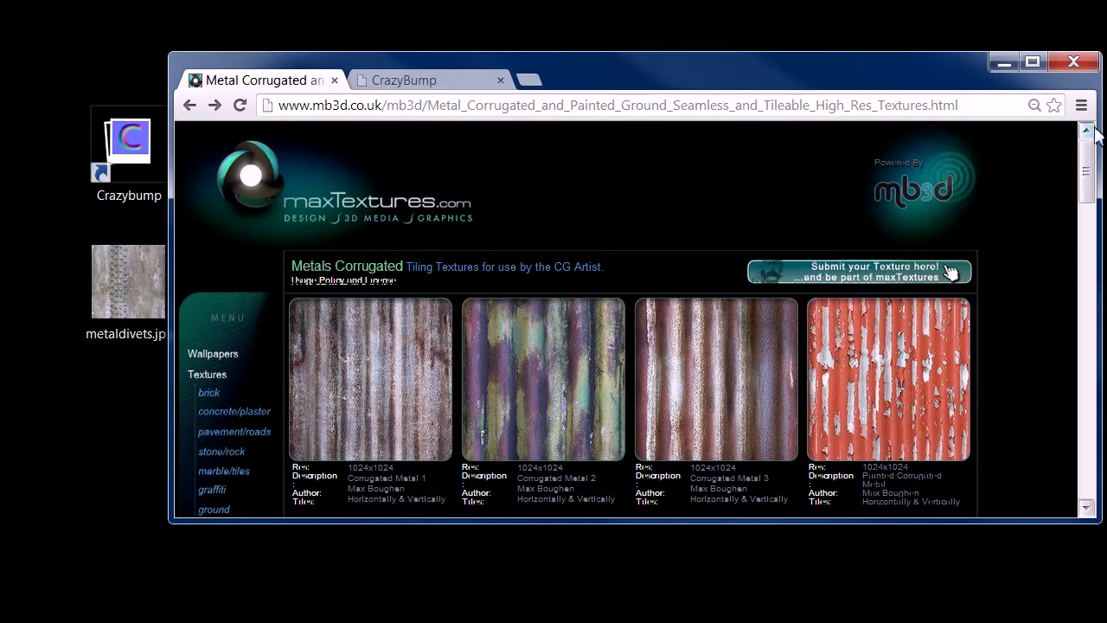
{"action": "left_click_drag", "start_coordinate": [1088, 177], "coordinate": [1092, 450]}
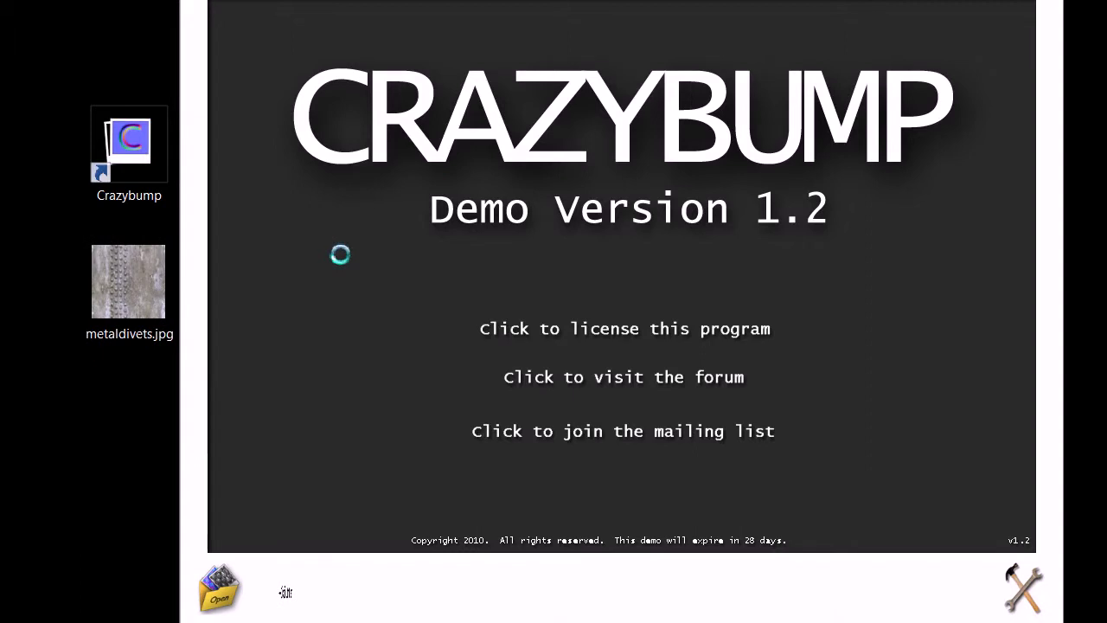
Load metaldivets.jpg as a photograph and pick the right-hand shape interpretation for its normal map
{"action": "left_click_drag", "start_coordinate": [340, 255], "coordinate": [525, 251]}
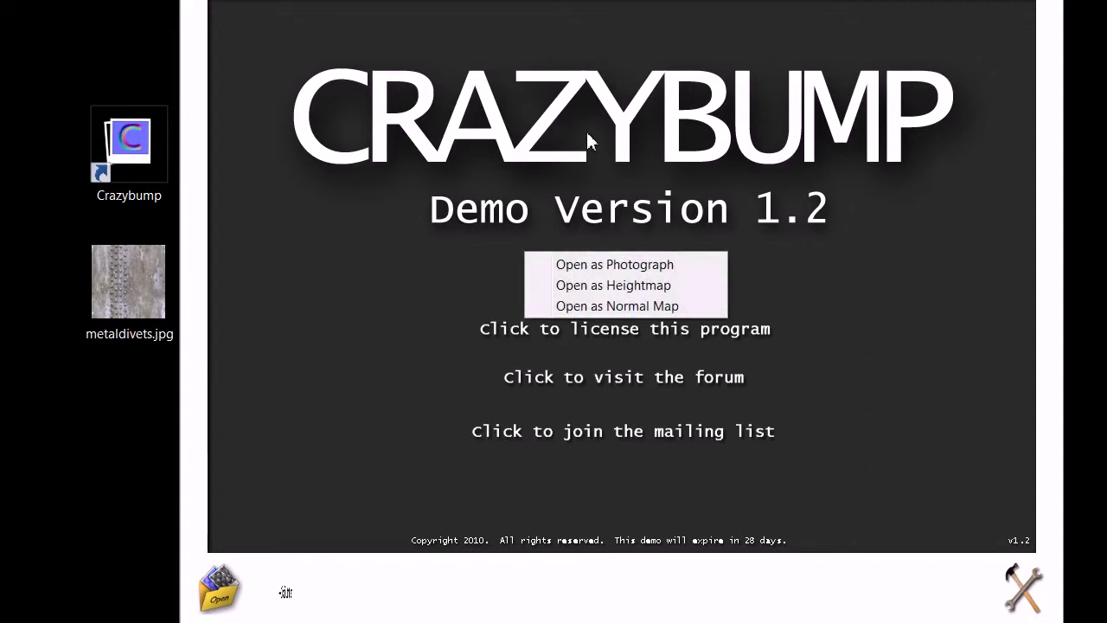
{"action": "left_click", "coordinate": [657, 266]}
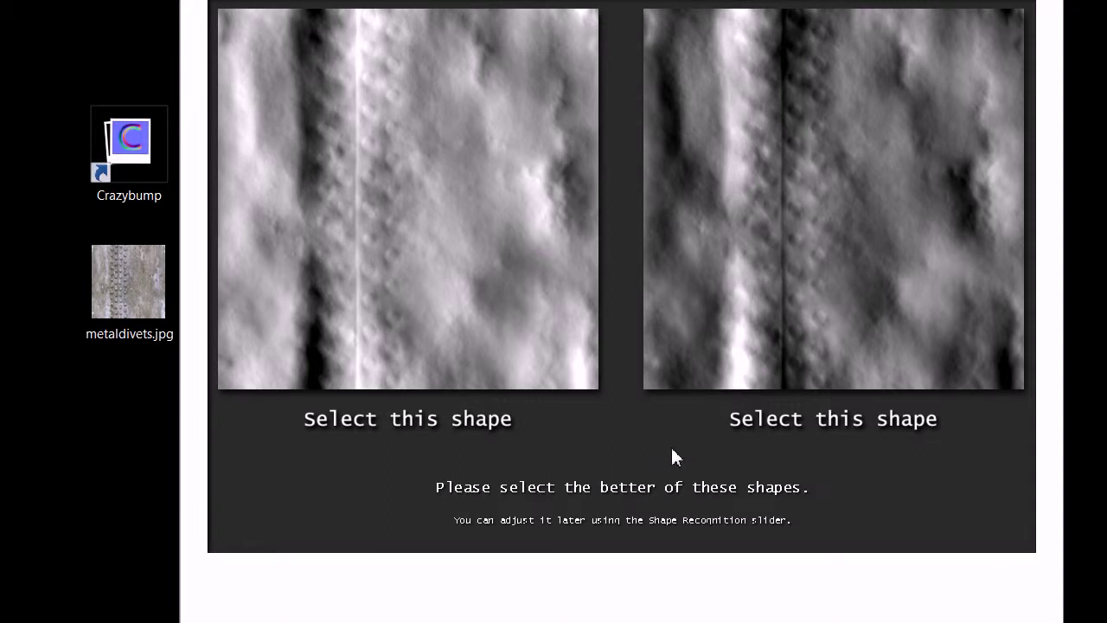
{"action": "left_click", "coordinate": [860, 121]}
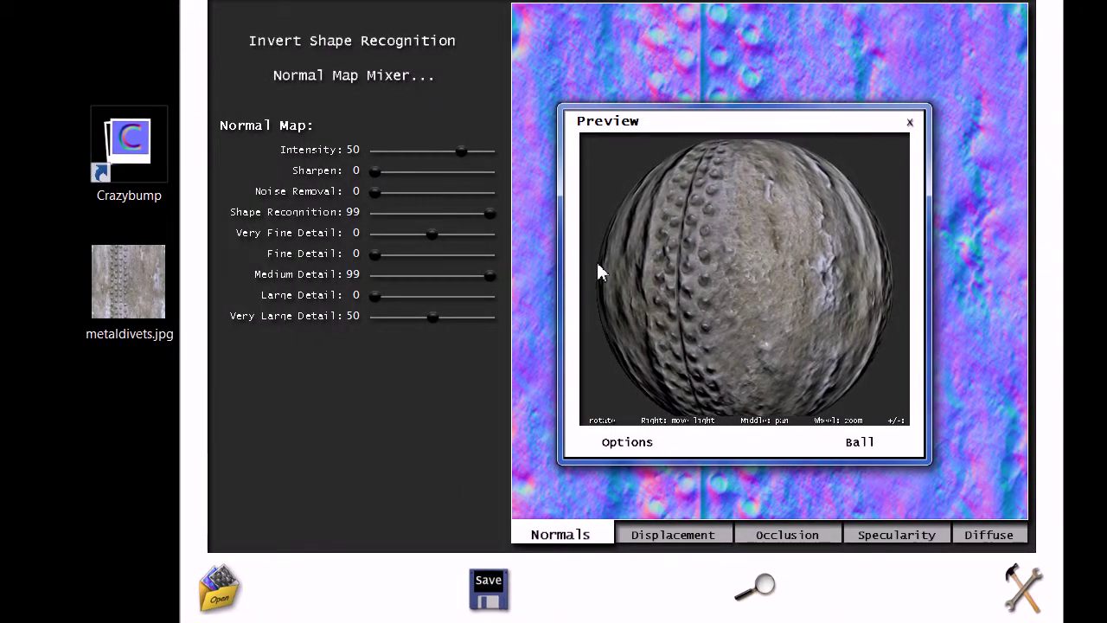
Set the CrazyBump preview shape to a box
{"action": "left_click", "coordinate": [855, 446]}
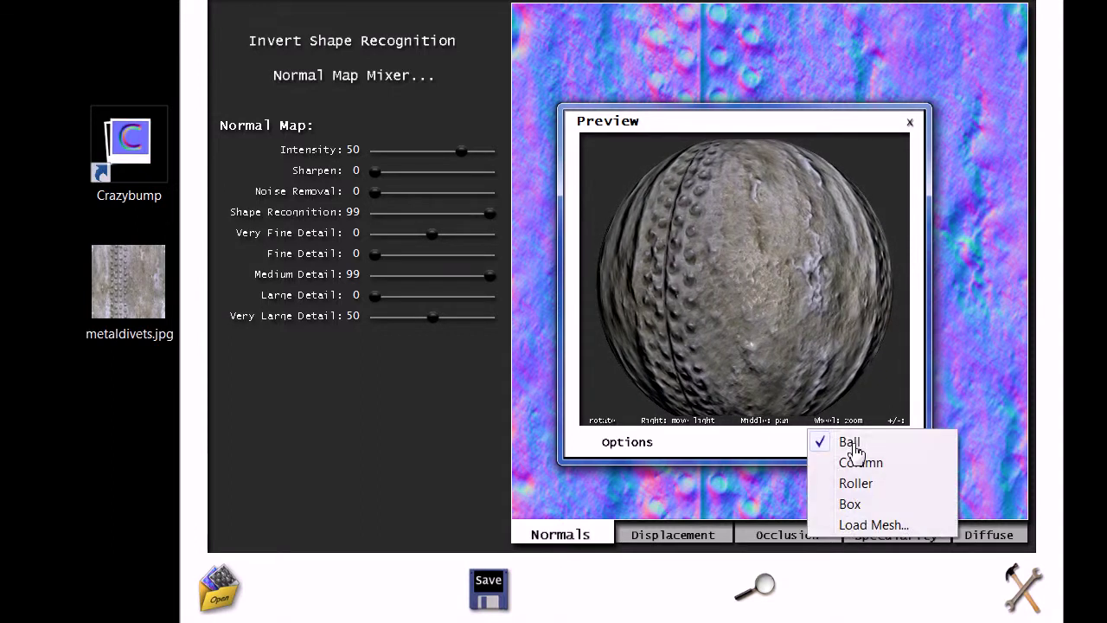
{"action": "left_click", "coordinate": [866, 505]}
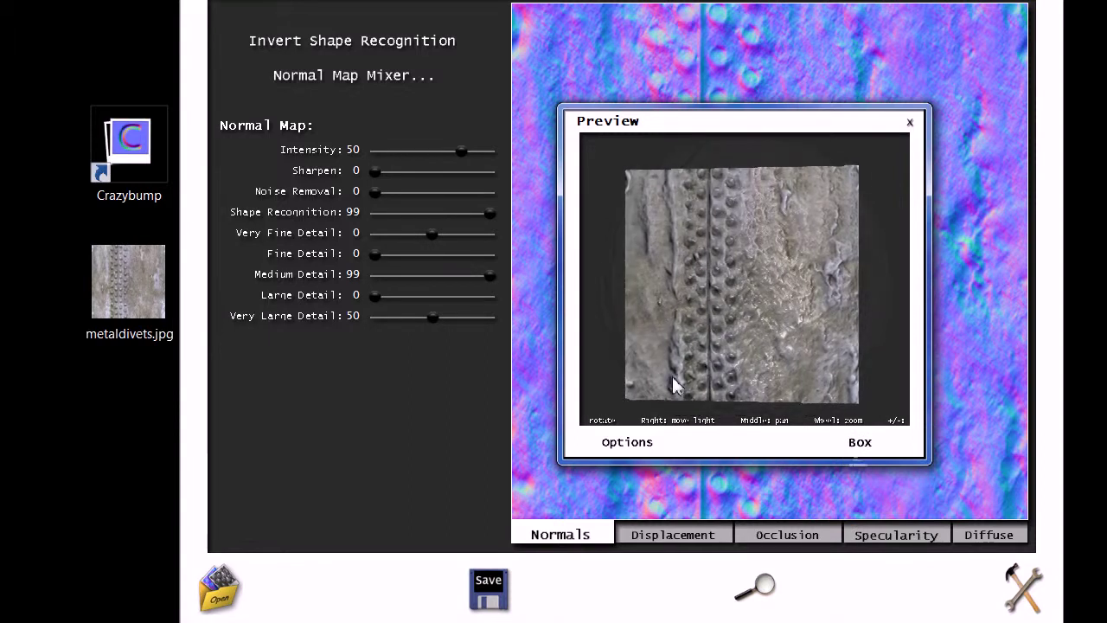
{"action": "left_click", "coordinate": [630, 447]}
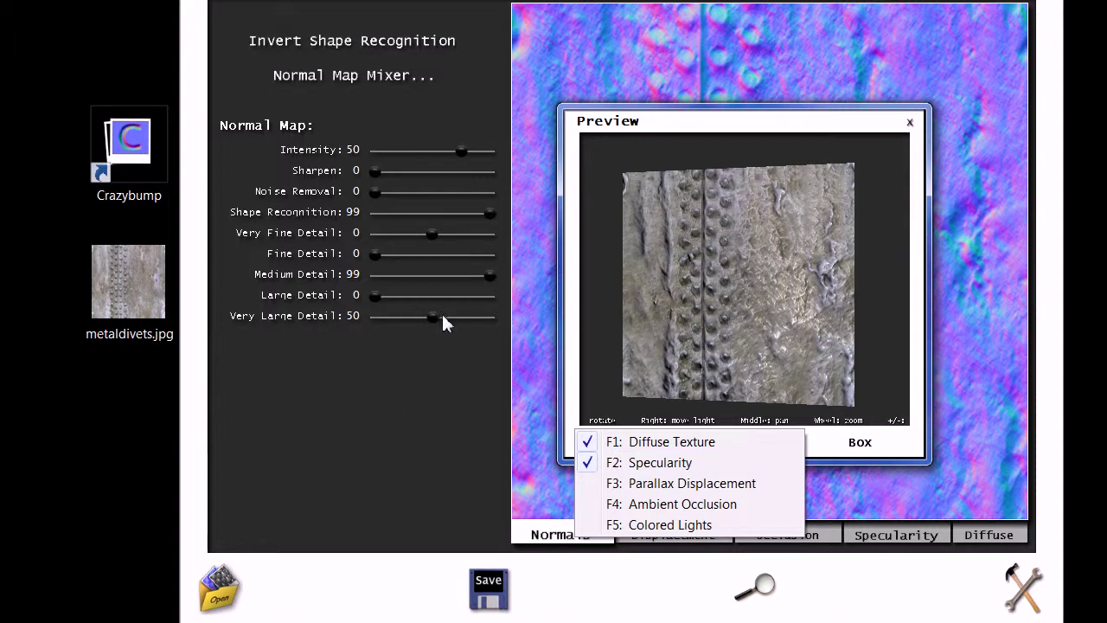
{"action": "left_click", "coordinate": [433, 318]}
Raise Very Large, Large and Fine Detail and normal map Intensity all to 99
{"action": "left_click_drag", "start_coordinate": [433, 318], "coordinate": [531, 321]}
{"action": "left_click_drag", "start_coordinate": [375, 296], "coordinate": [514, 292]}
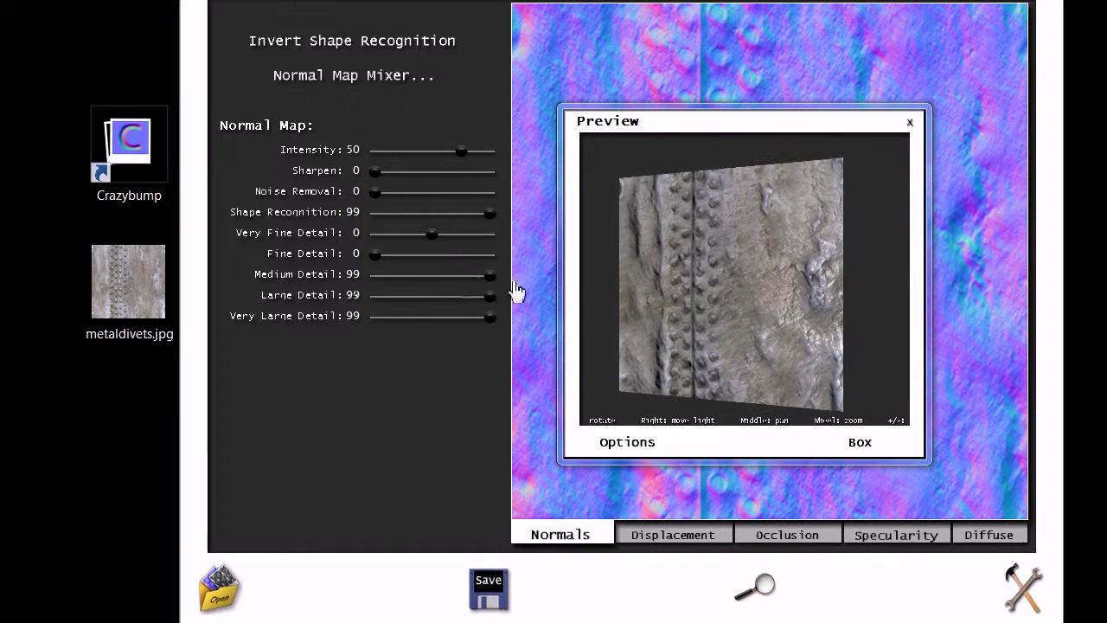
{"action": "left_click_drag", "start_coordinate": [374, 255], "coordinate": [655, 230]}
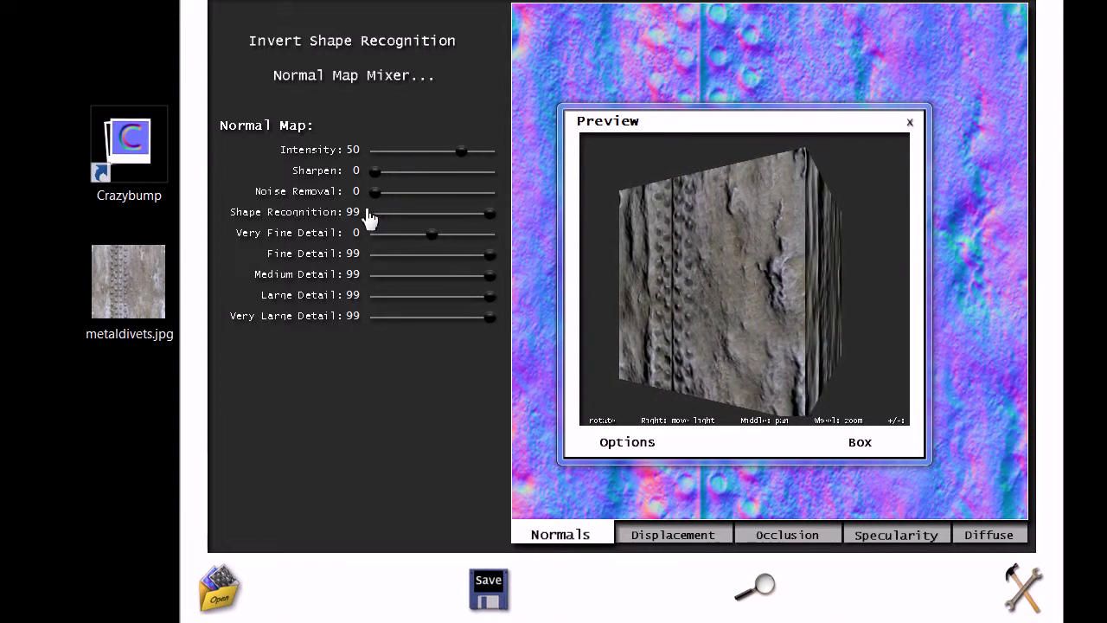
{"action": "left_click_drag", "start_coordinate": [462, 151], "coordinate": [576, 145]}
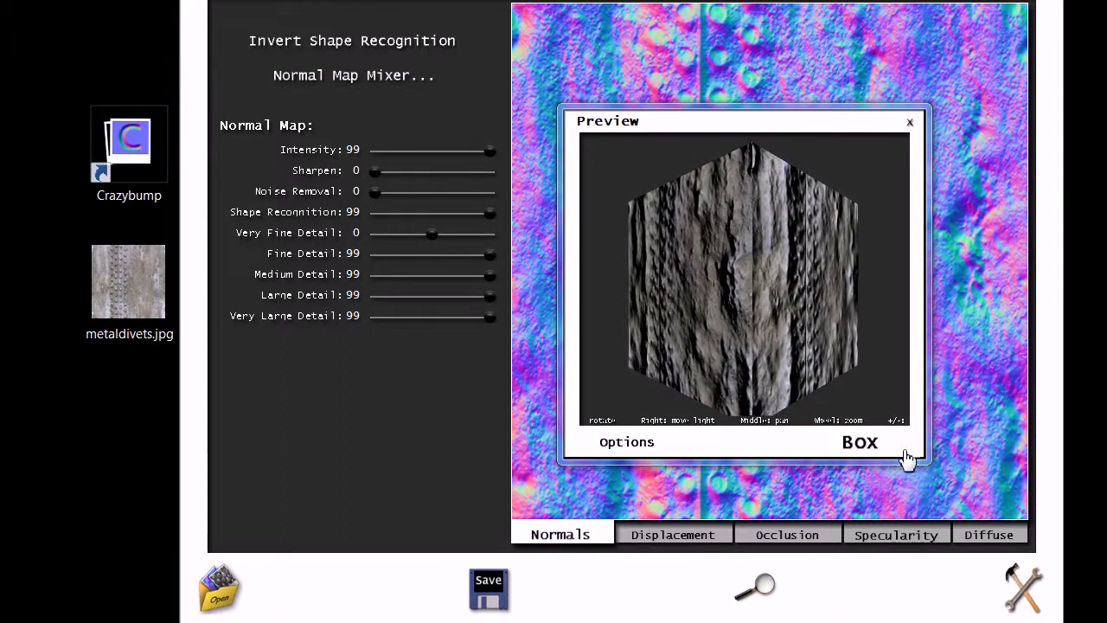
Show the Specularity map and reposition the preview window over the texture
{"action": "left_click", "coordinate": [895, 543]}
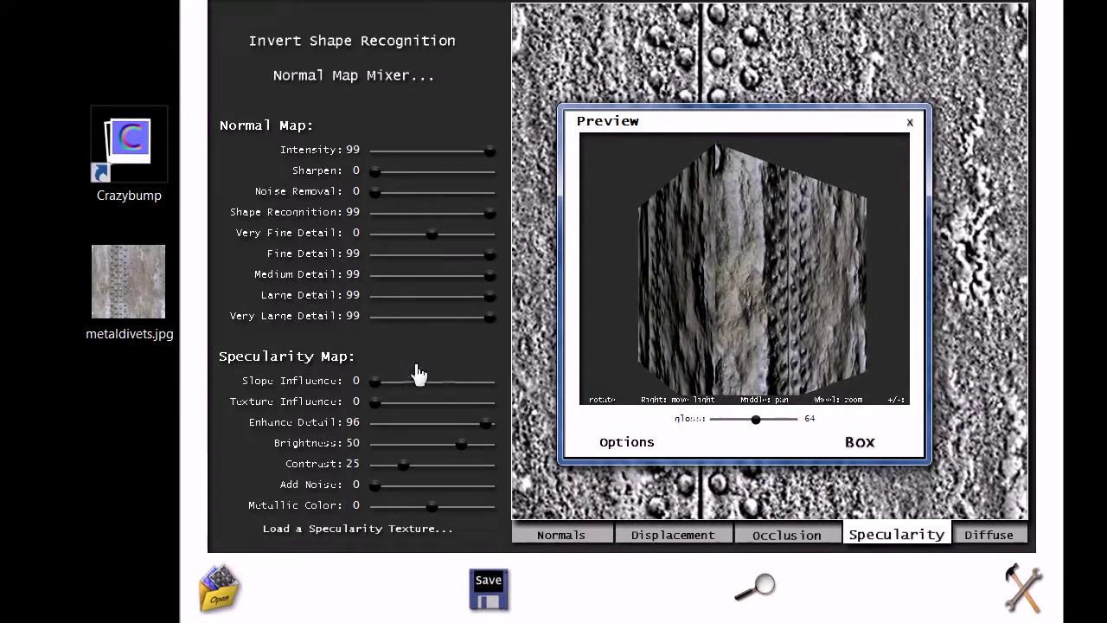
{"action": "left_click_drag", "start_coordinate": [704, 457], "coordinate": [460, 377]}
{"action": "left_click_drag", "start_coordinate": [254, 516], "coordinate": [741, 430]}
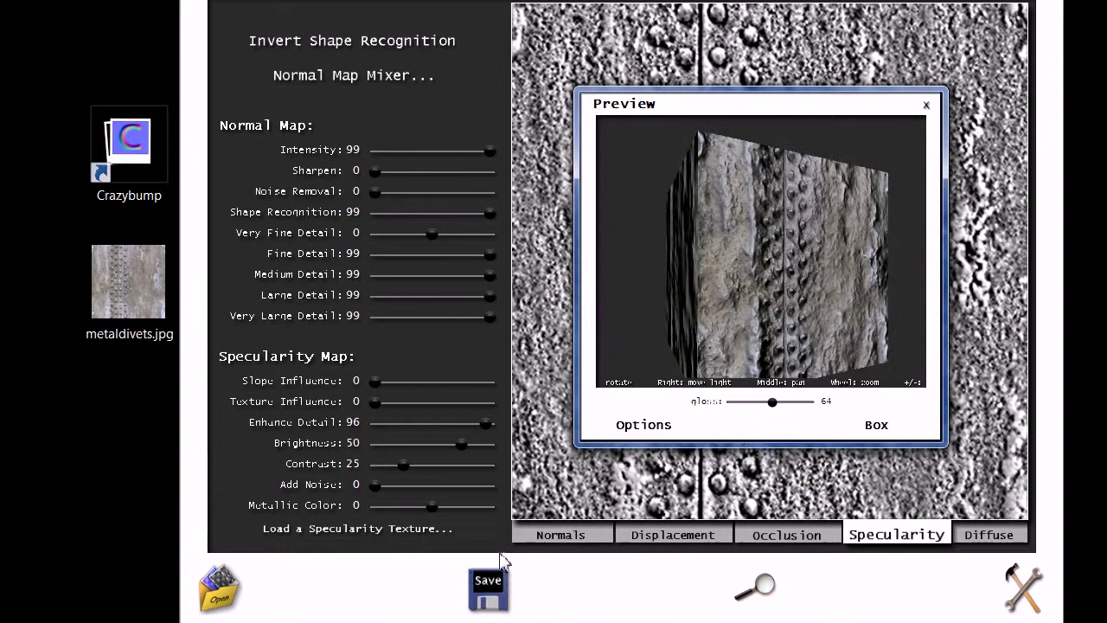
Save all generated textures to the desktop as metaldivets PNG files
{"action": "left_click", "coordinate": [488, 592]}
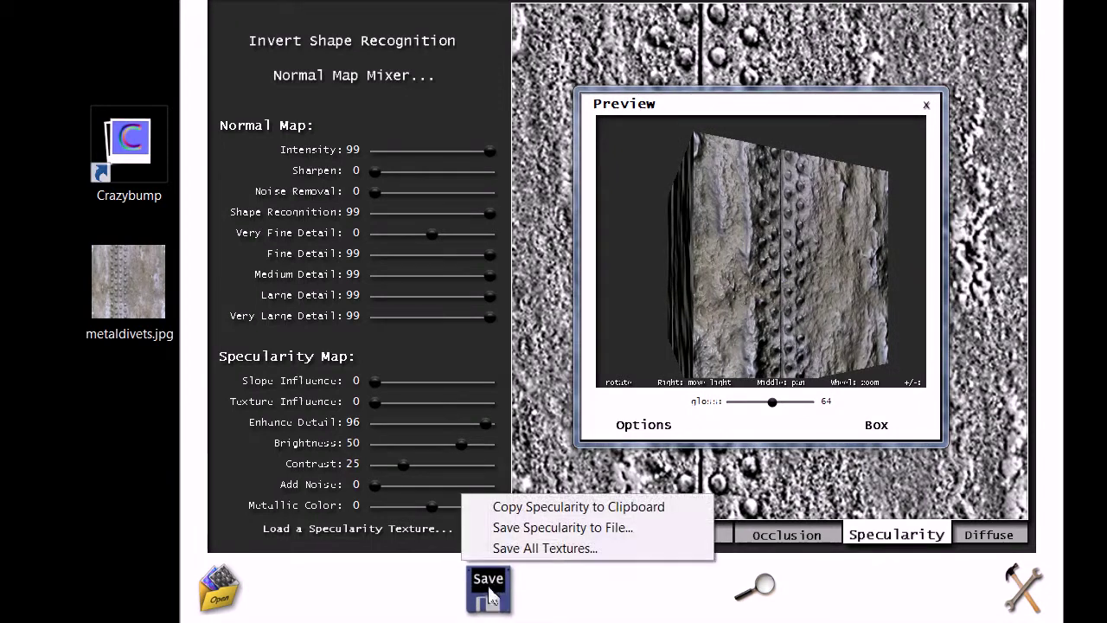
{"action": "left_click", "coordinate": [545, 548]}
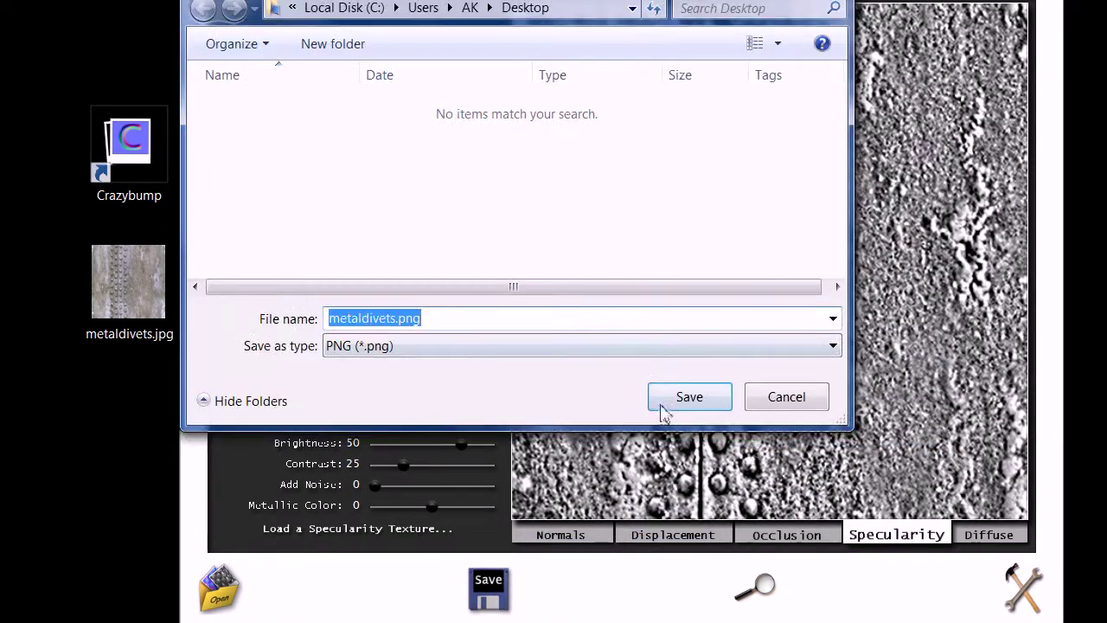
{"action": "left_click", "coordinate": [370, 348]}
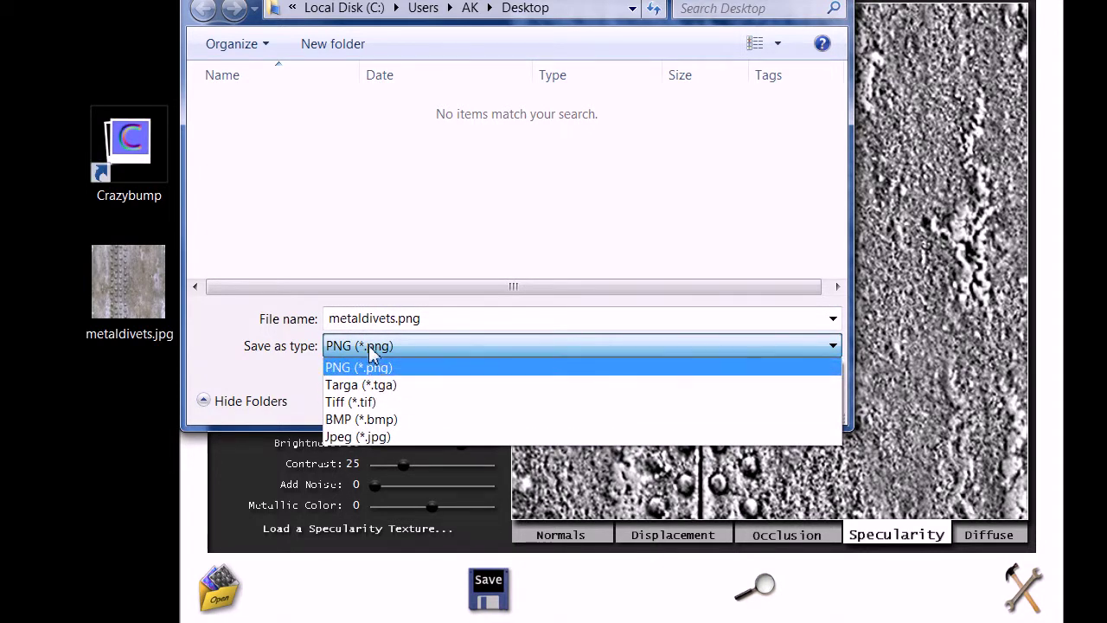
{"action": "left_click", "coordinate": [364, 368]}
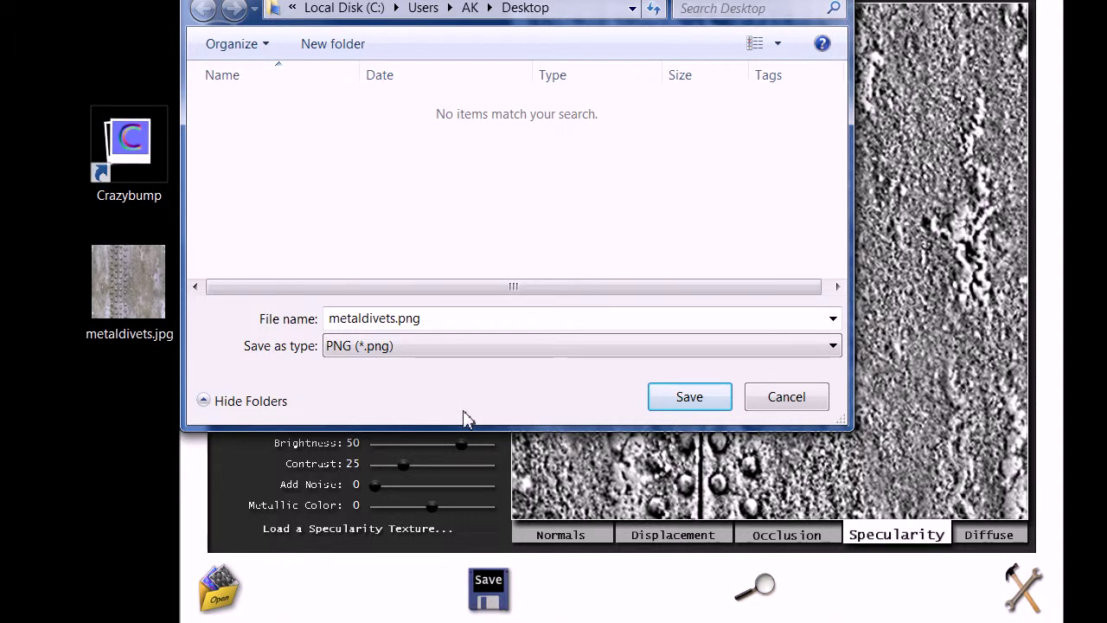
{"action": "left_click", "coordinate": [689, 396]}
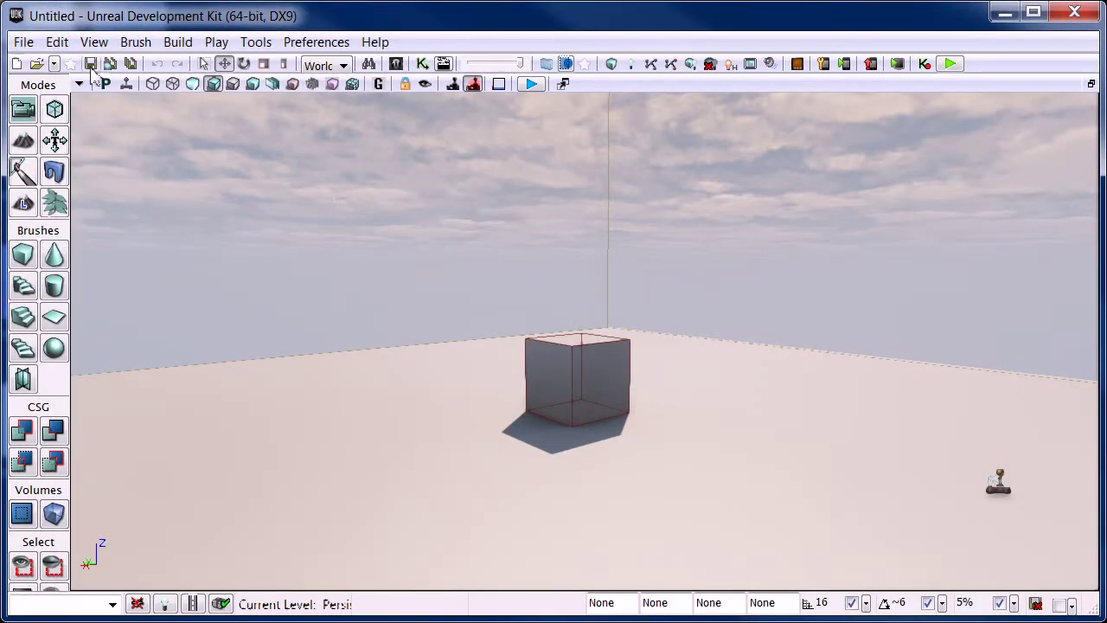
Start a new level from the Blank Map template
{"action": "left_click", "coordinate": [23, 42]}
{"action": "left_click", "coordinate": [48, 67]}
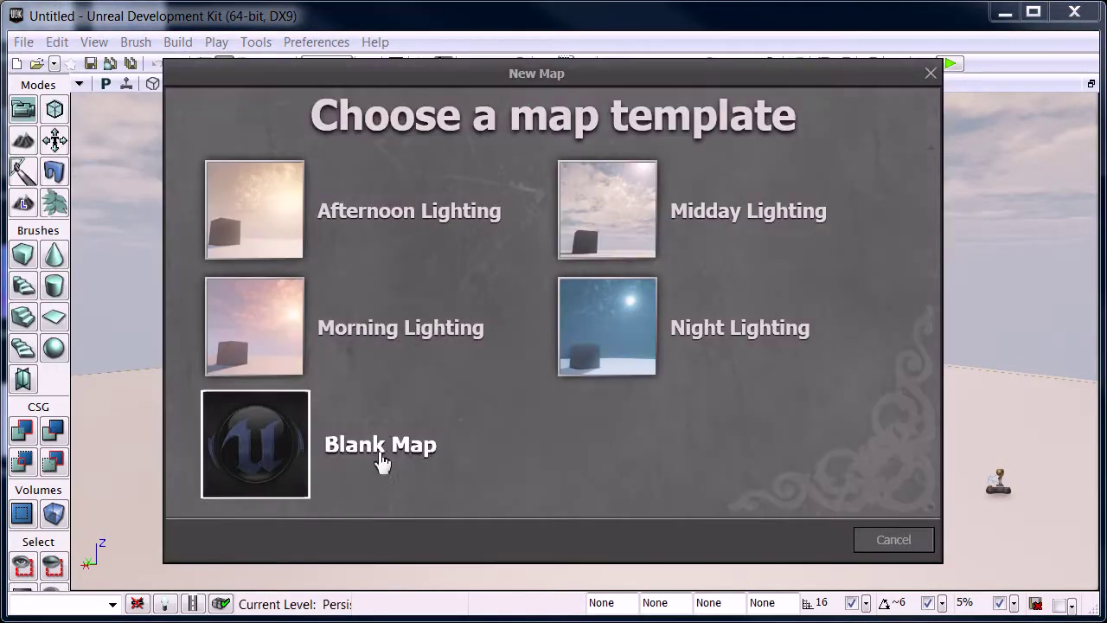
{"action": "left_click", "coordinate": [263, 455]}
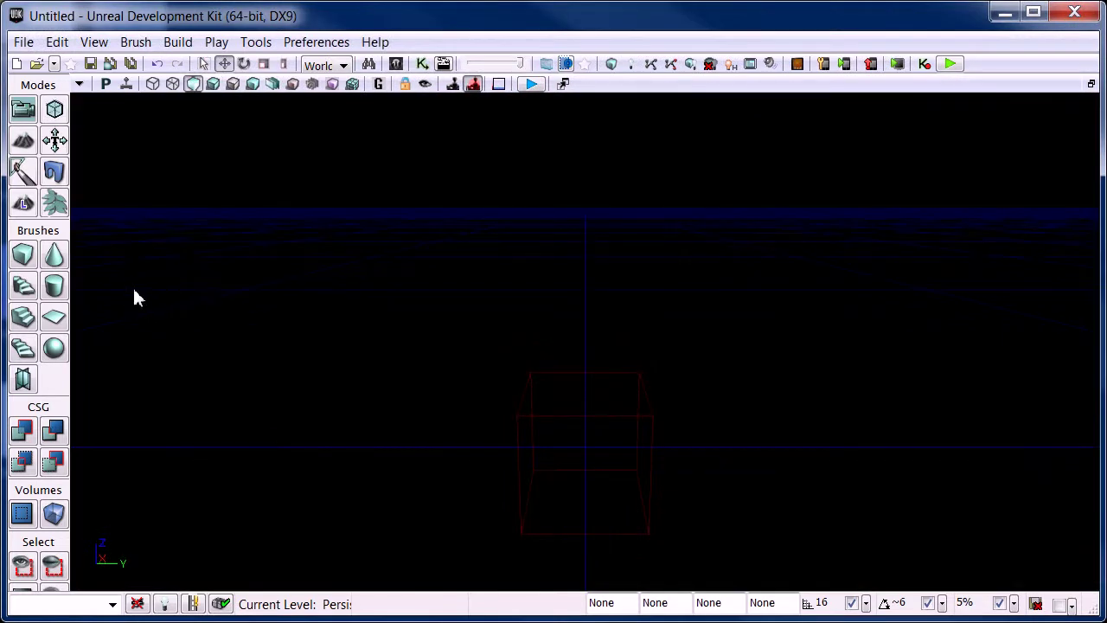
Build a hollow cube brush with X and Y of 512 and add it with CSG Add
{"action": "right_click", "coordinate": [26, 258]}
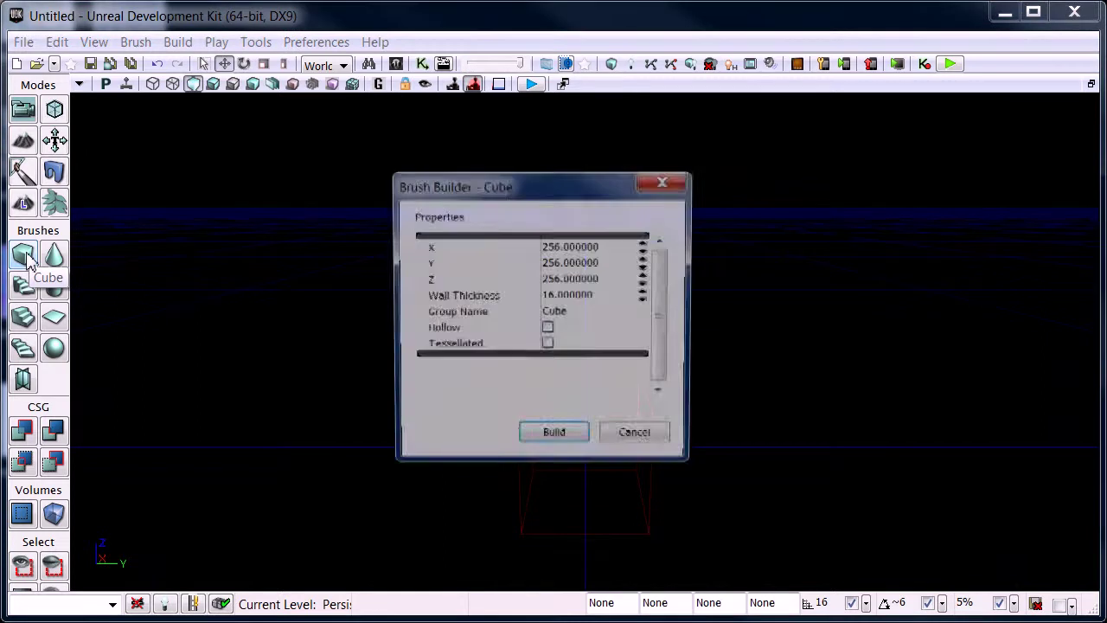
{"action": "left_click", "coordinate": [559, 247]}
{"action": "type", "text": "512"}
{"action": "key", "text": "Tab"}
{"action": "type", "text": "5"}
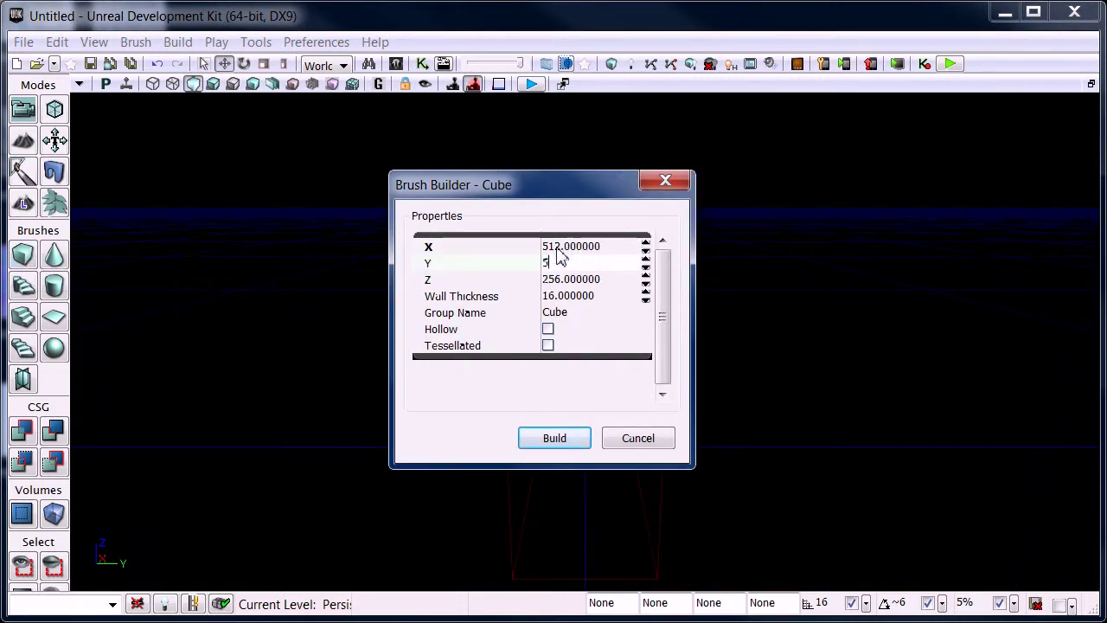
{"action": "type", "text": "12"}
{"action": "key", "text": "Tab"}
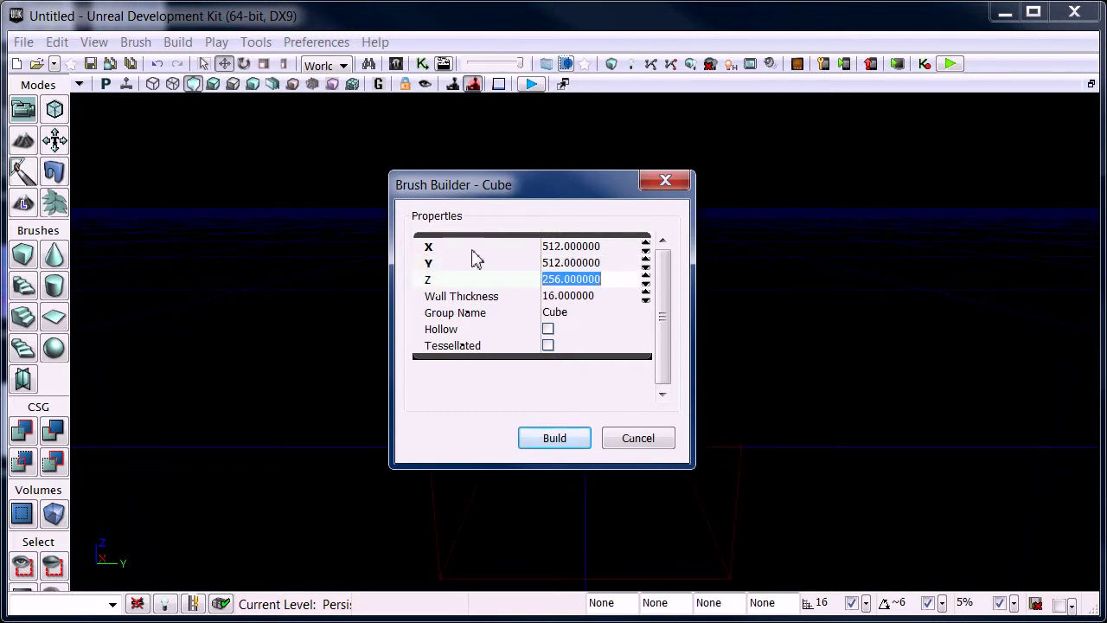
{"action": "left_click", "coordinate": [548, 329]}
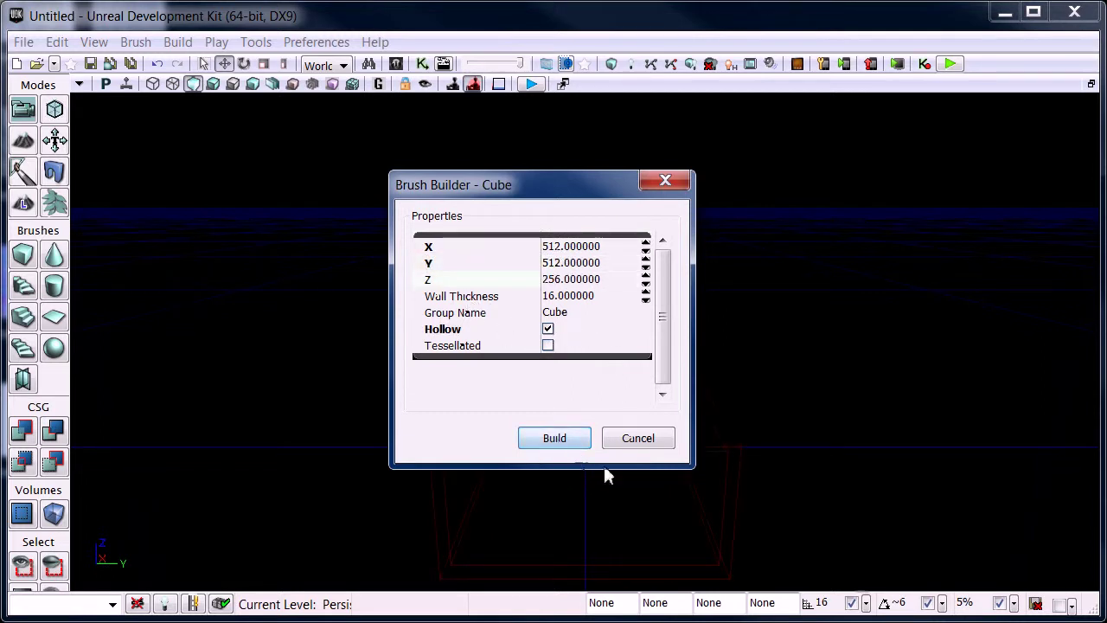
{"action": "left_click", "coordinate": [24, 431]}
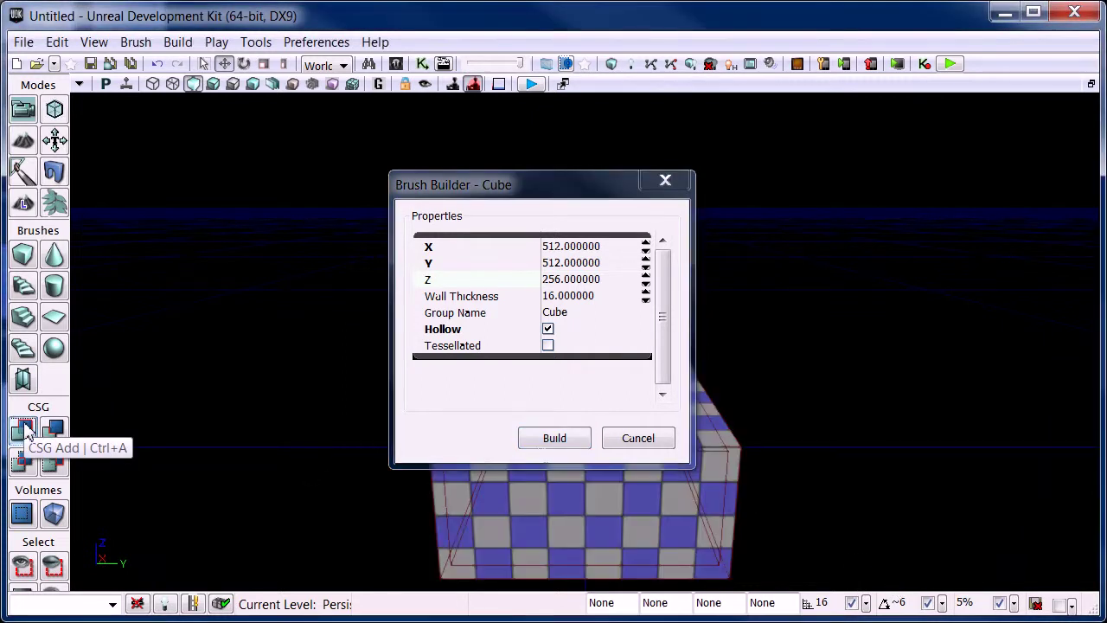
{"action": "left_click", "coordinate": [665, 180]}
{"action": "right_click_drag", "start_coordinate": [610, 320], "coordinate": [622, 374]}
{"action": "scroll", "coordinate": [621, 374], "scroll_direction": "down", "scroll_amount": 4}
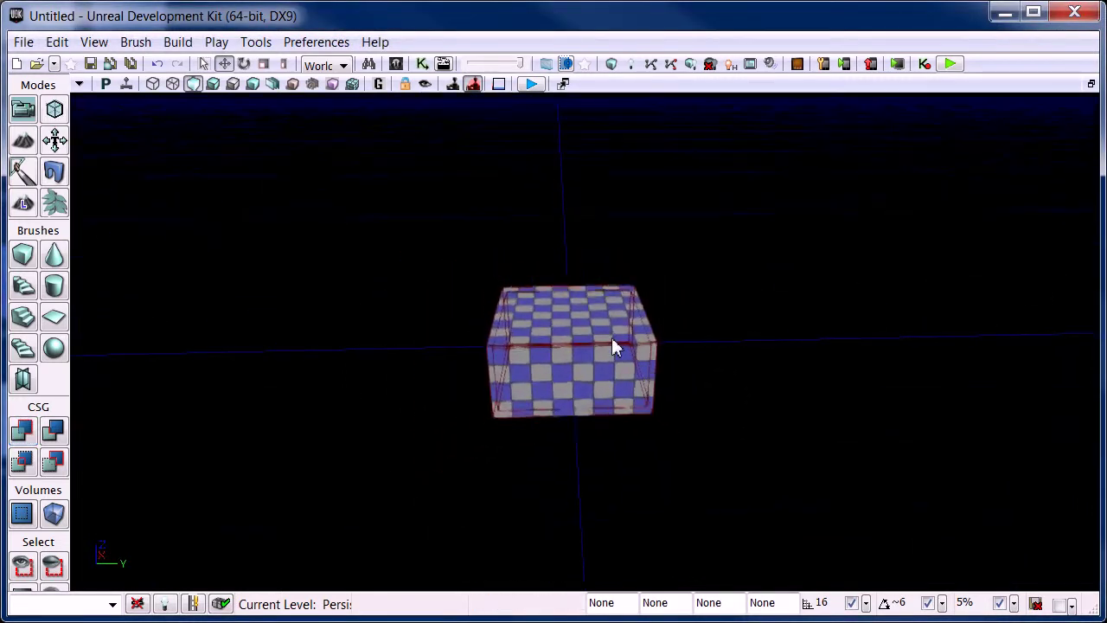
{"action": "scroll", "coordinate": [612, 337], "scroll_direction": "up", "scroll_amount": 10}
Add a PlayerStart actor on the room's floor
{"action": "right_click_drag", "start_coordinate": [611, 334], "coordinate": [667, 406]}
{"action": "right_click", "coordinate": [667, 406]}
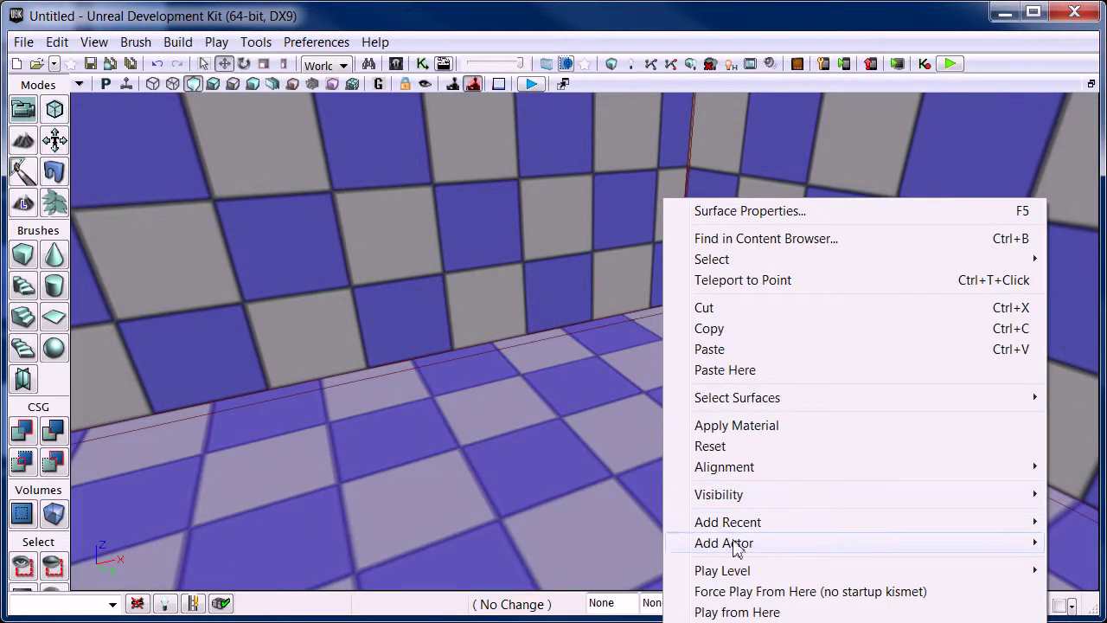
{"action": "mouse_move", "coordinate": [724, 541]}
{"action": "left_click", "coordinate": [497, 391]}
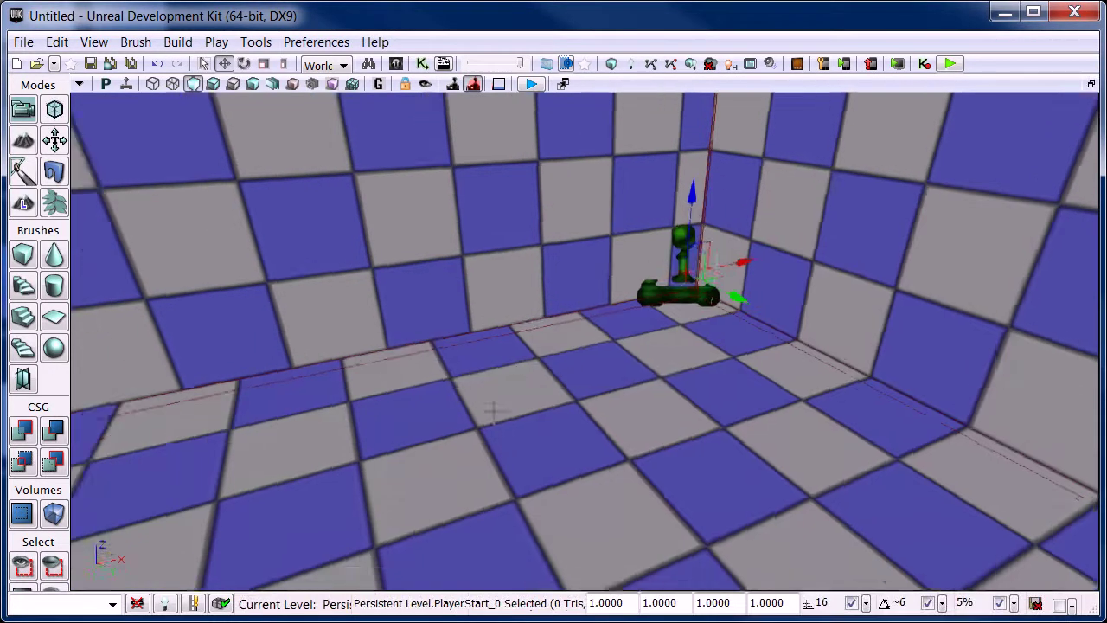
Place a point light, raise it above the floor and shrink its radius
{"action": "right_click_drag", "start_coordinate": [497, 391], "coordinate": [366, 408]}
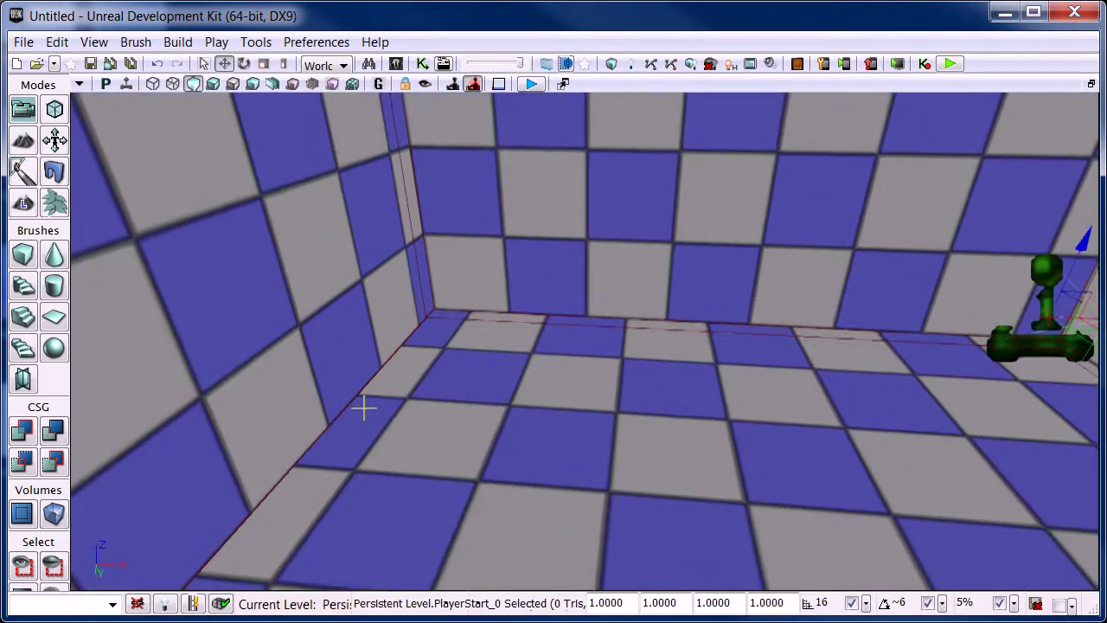
{"action": "left_click", "coordinate": [519, 373]}
{"action": "left_click_drag", "start_coordinate": [512, 309], "coordinate": [599, 416]}
{"action": "key", "text": "space"}
{"action": "key", "text": "space"}
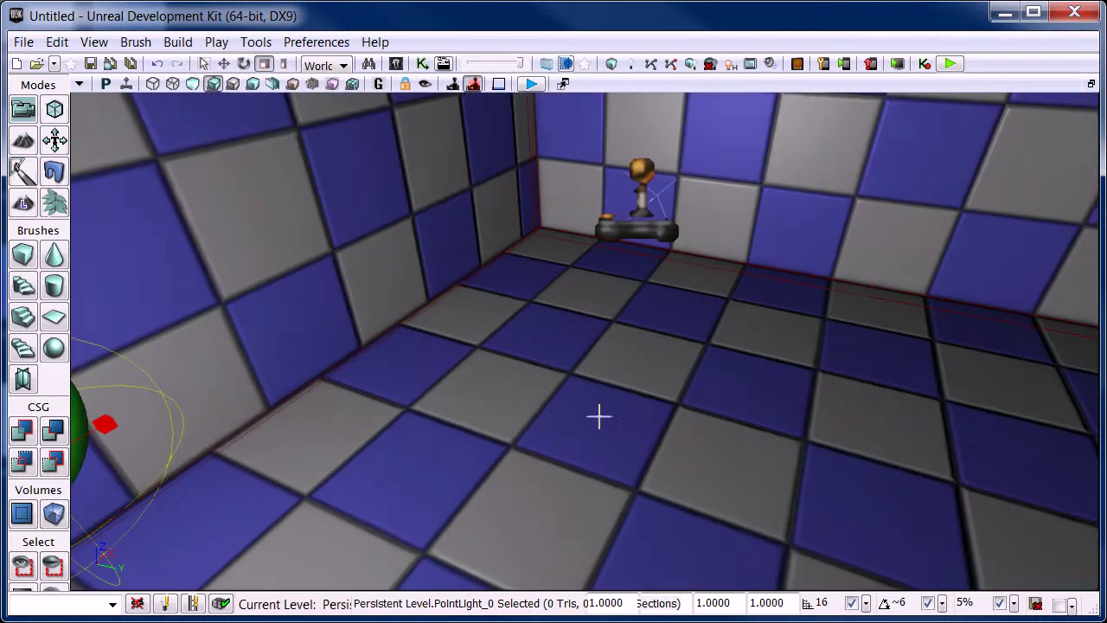
{"action": "left_click_drag", "start_coordinate": [677, 403], "coordinate": [730, 419], "text": "ctrl"}
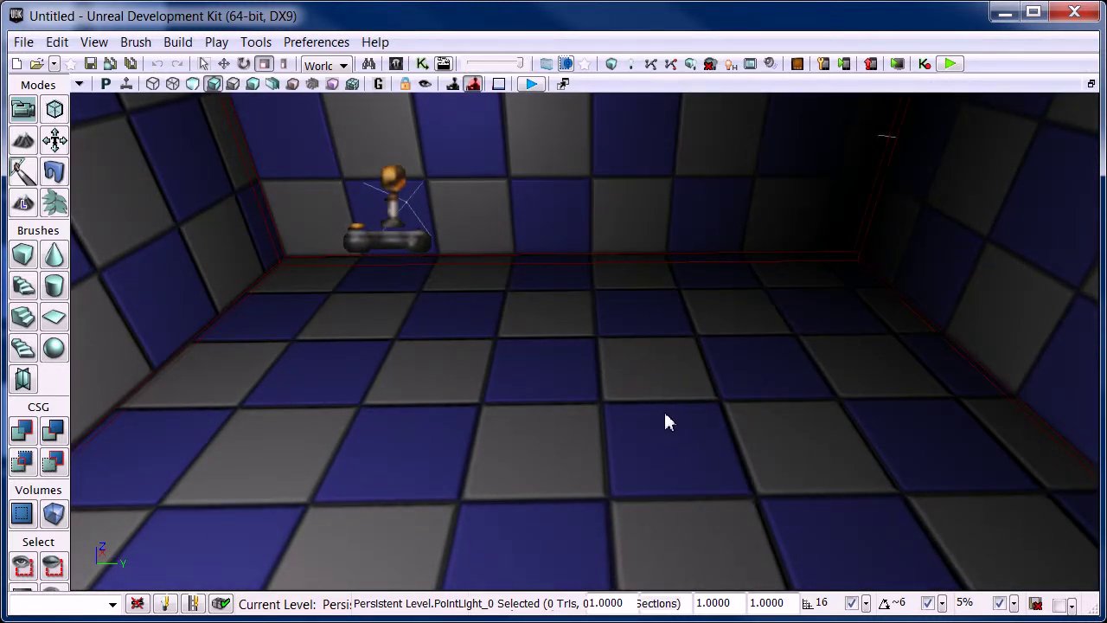
{"action": "right_click_drag", "start_coordinate": [665, 421], "coordinate": [643, 445]}
In the Content Browser, import metaldivets COLOR, NRM and SPEC textures from the Desktop
{"action": "key", "text": "ctrl+shift+f"}
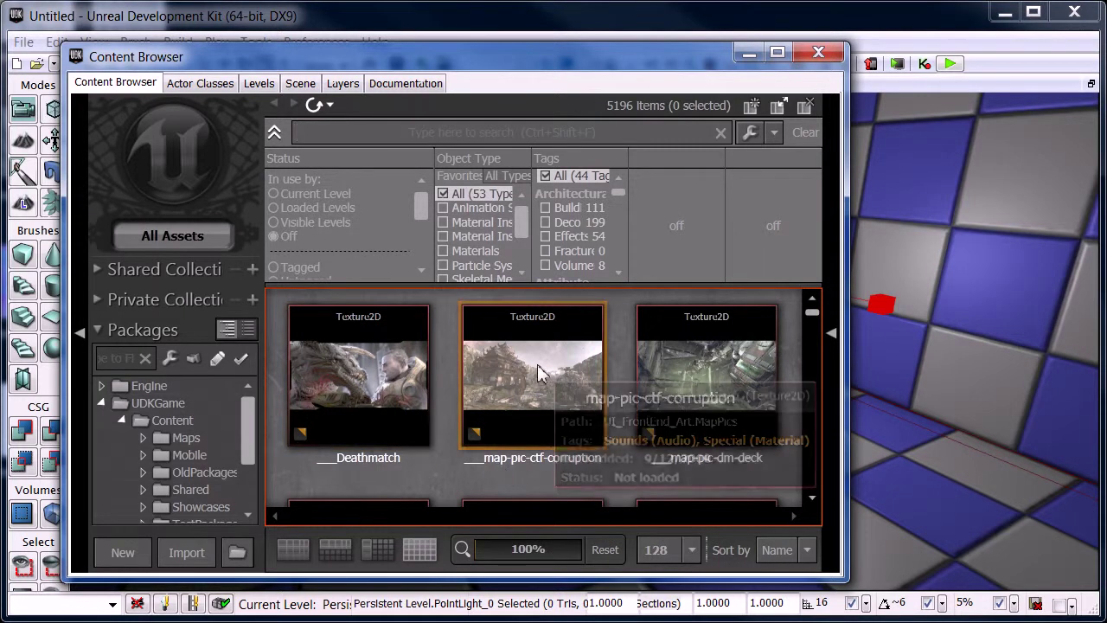
{"action": "left_click", "coordinate": [188, 552]}
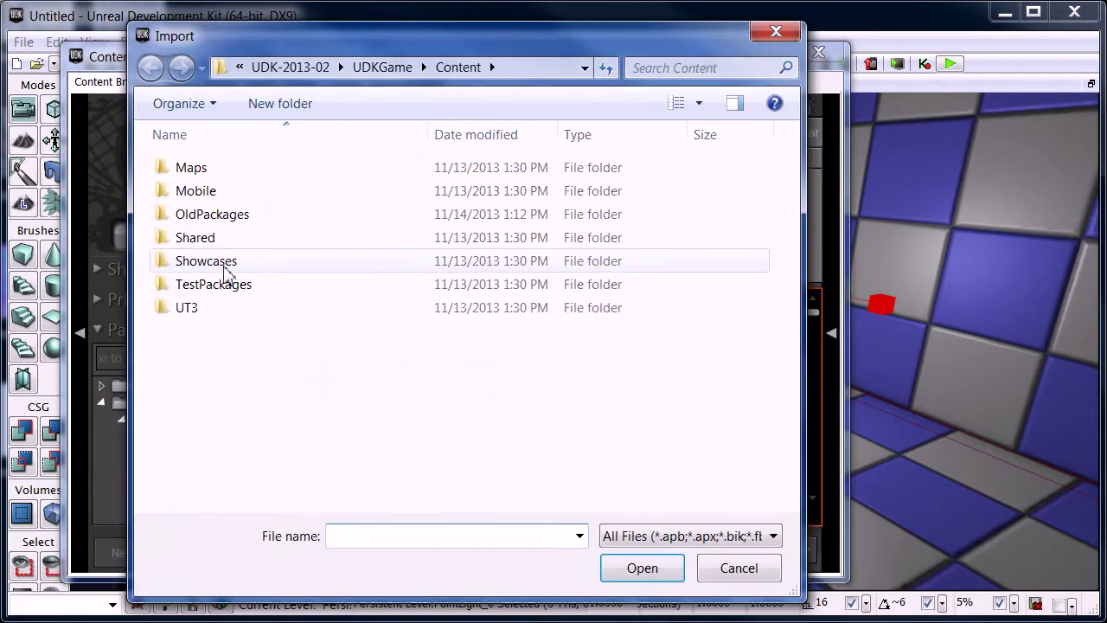
{"action": "left_click", "coordinate": [239, 69]}
{"action": "left_click", "coordinate": [254, 160]}
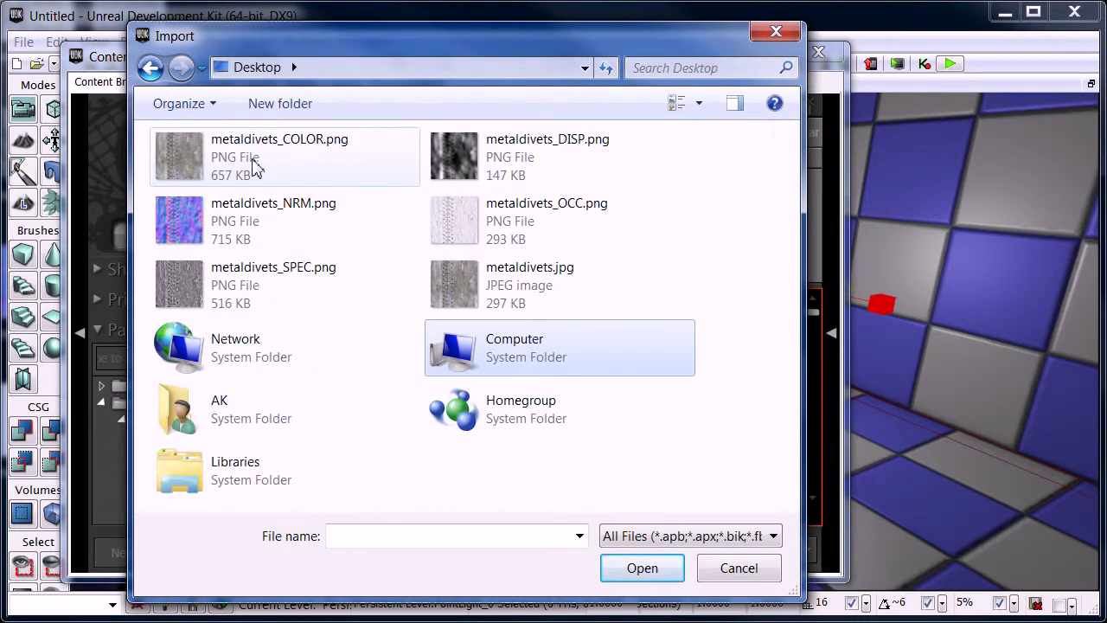
{"action": "left_click", "coordinate": [249, 161]}
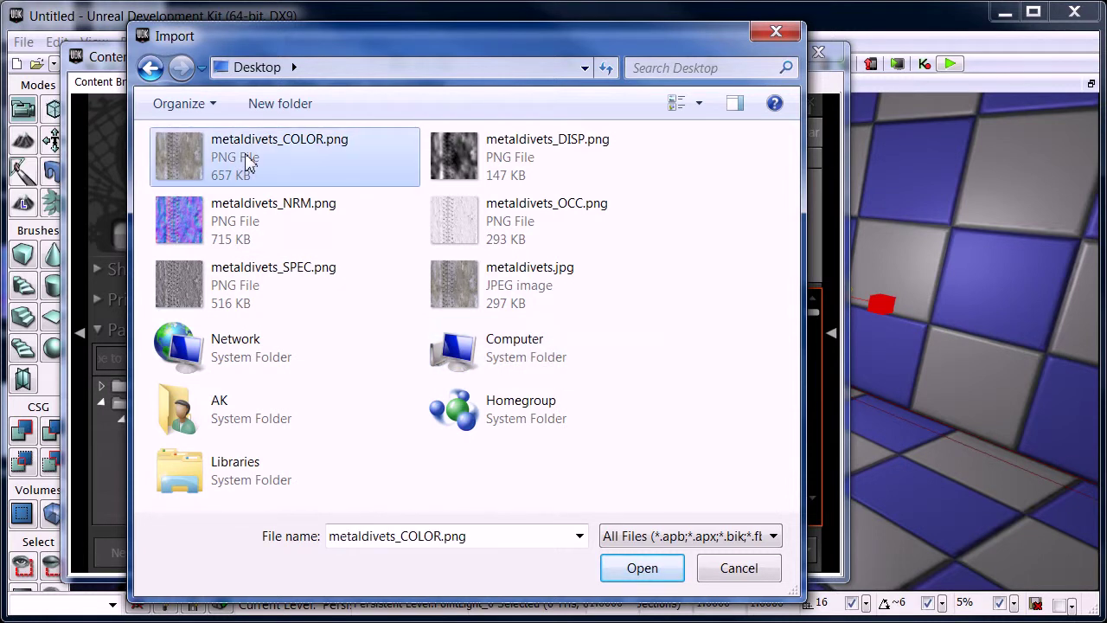
{"action": "left_click", "coordinate": [278, 228], "text": "ctrl"}
{"action": "left_click", "coordinate": [288, 287], "text": "ctrl"}
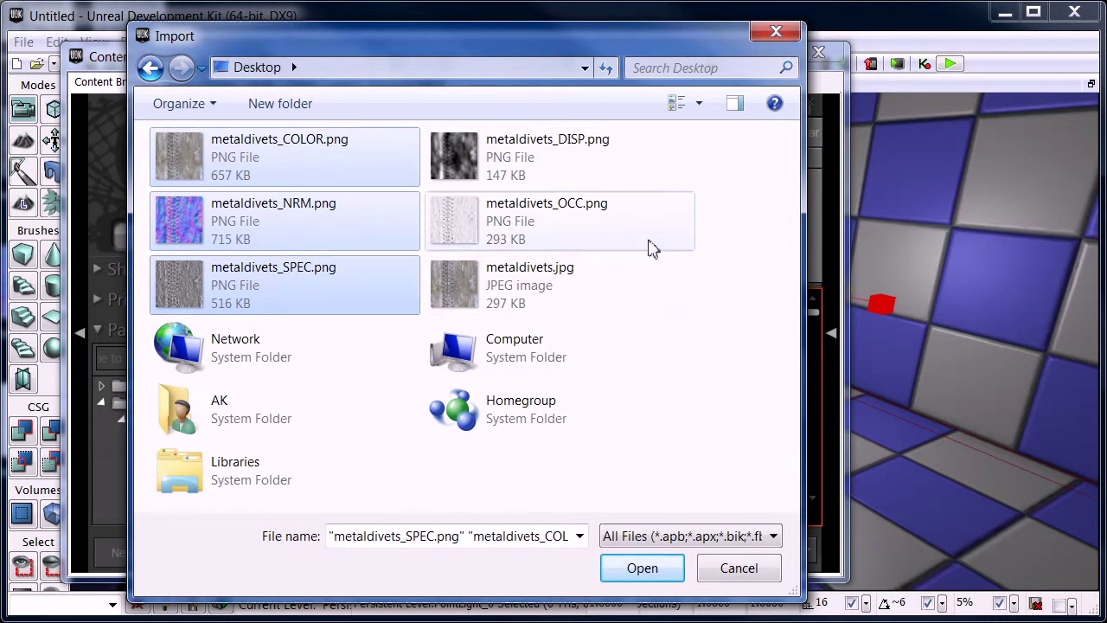
{"action": "left_click", "coordinate": [643, 568]}
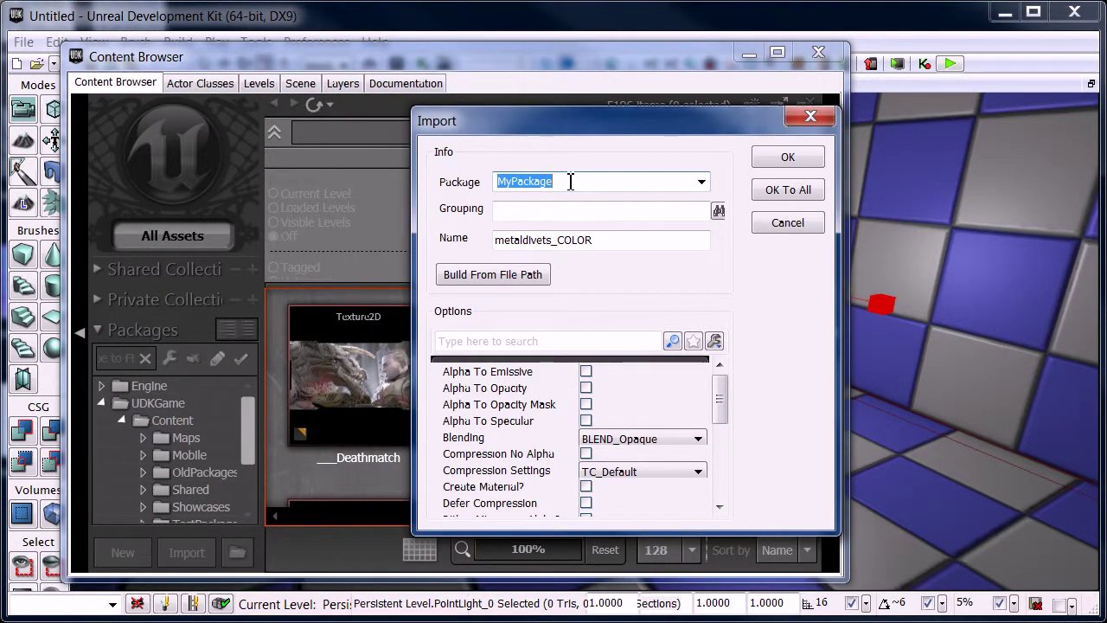
Set the import package to MyMetal and import all three textures with OK To All
{"action": "type", "text": "My"}
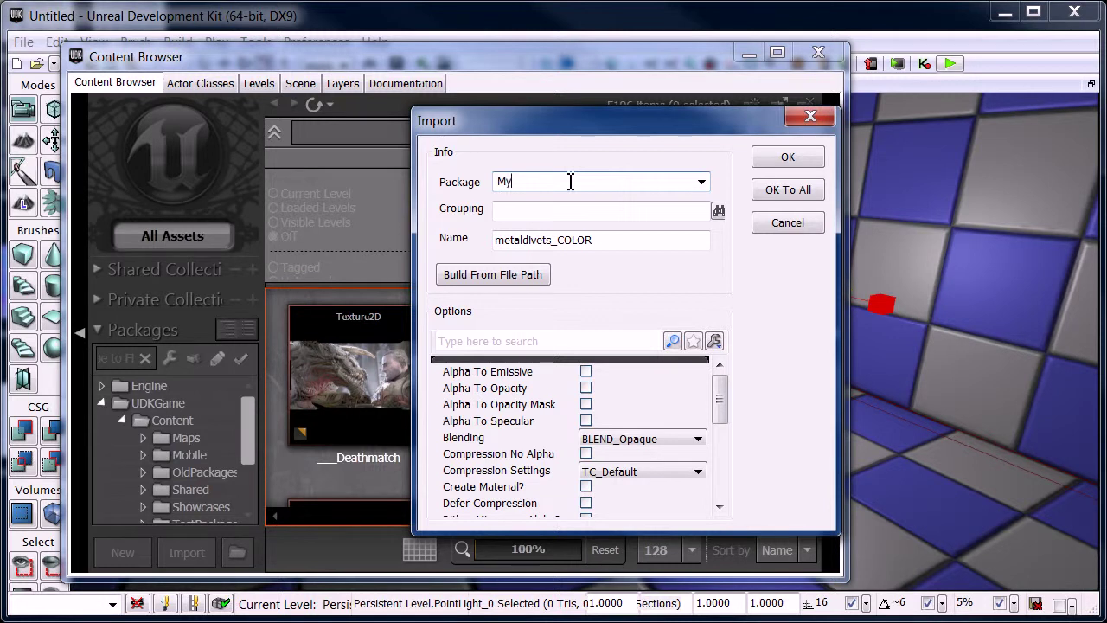
{"action": "type", "text": "Metal"}
{"action": "key", "text": "Tab"}
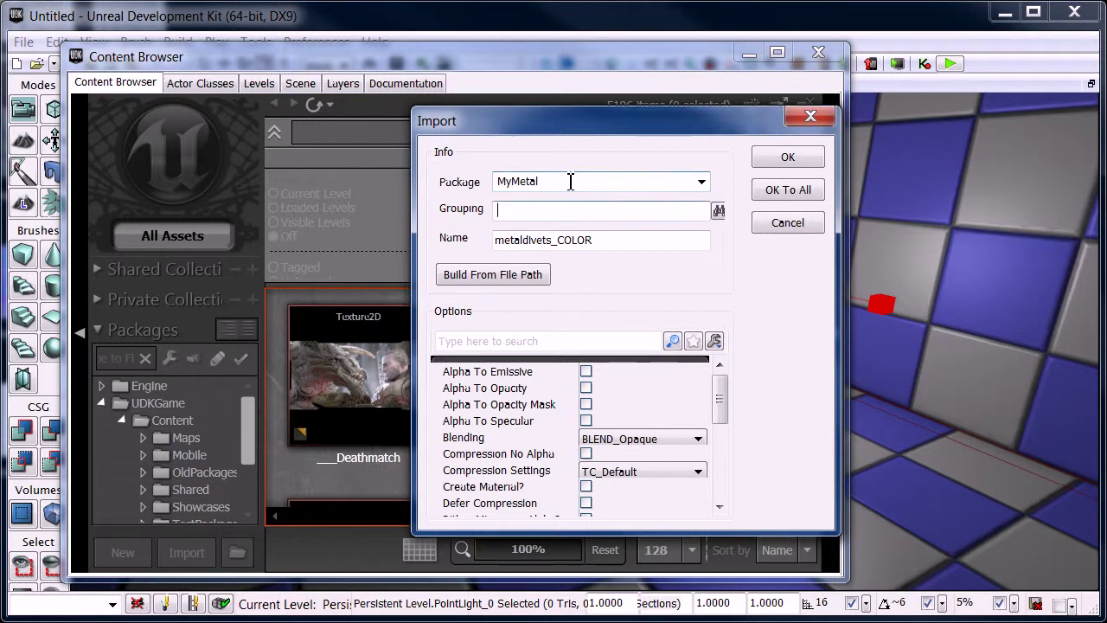
{"action": "key", "text": "Tab"}
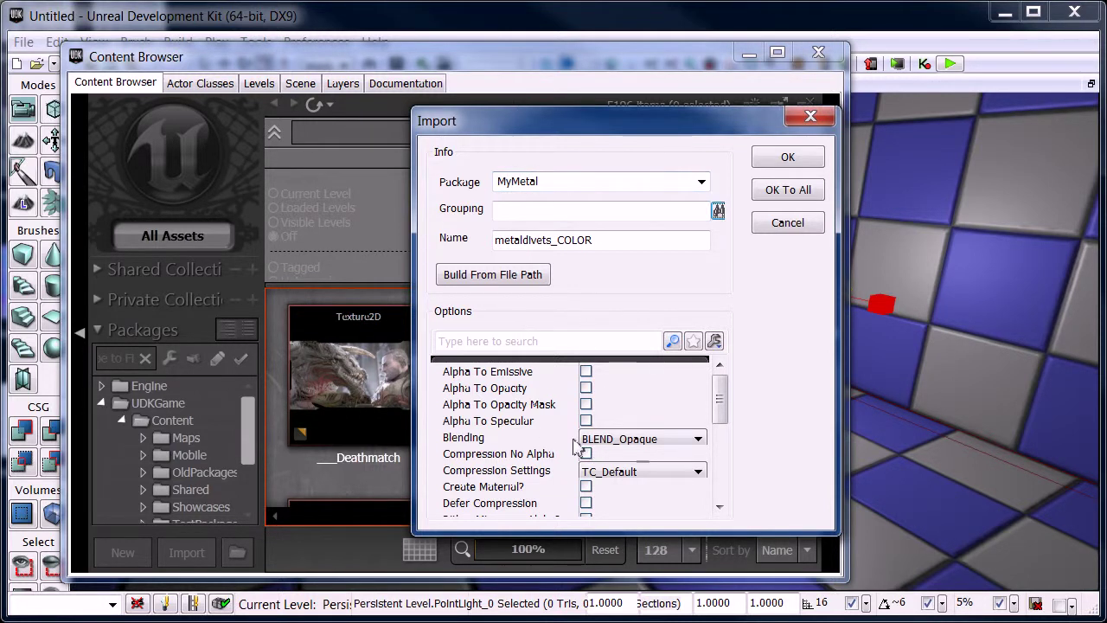
{"action": "left_click_drag", "start_coordinate": [720, 398], "coordinate": [716, 370]}
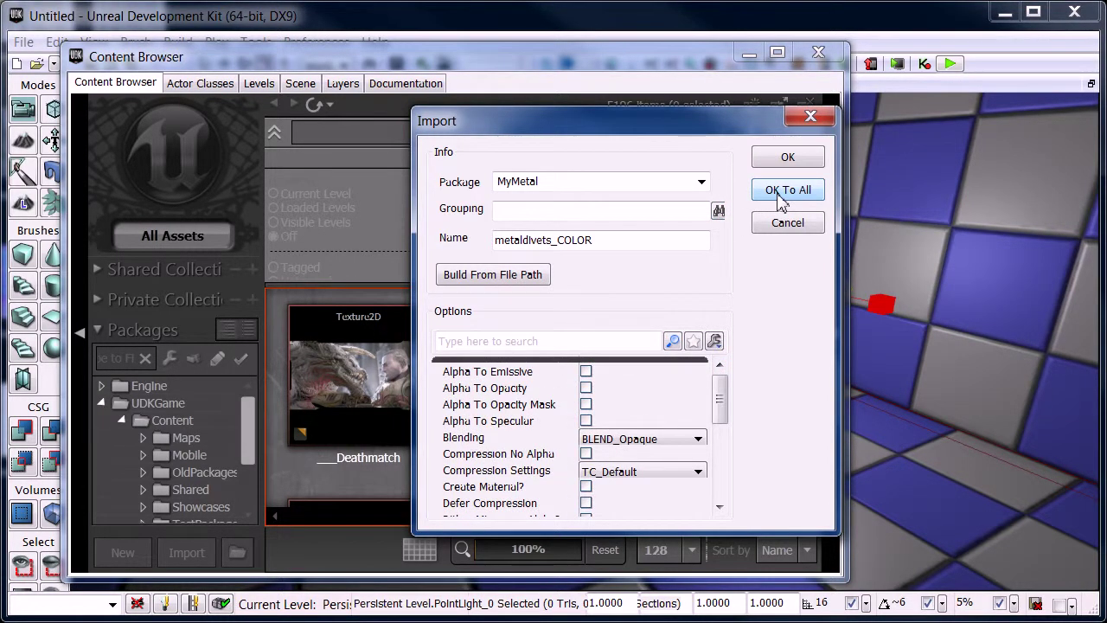
{"action": "left_click", "coordinate": [794, 190]}
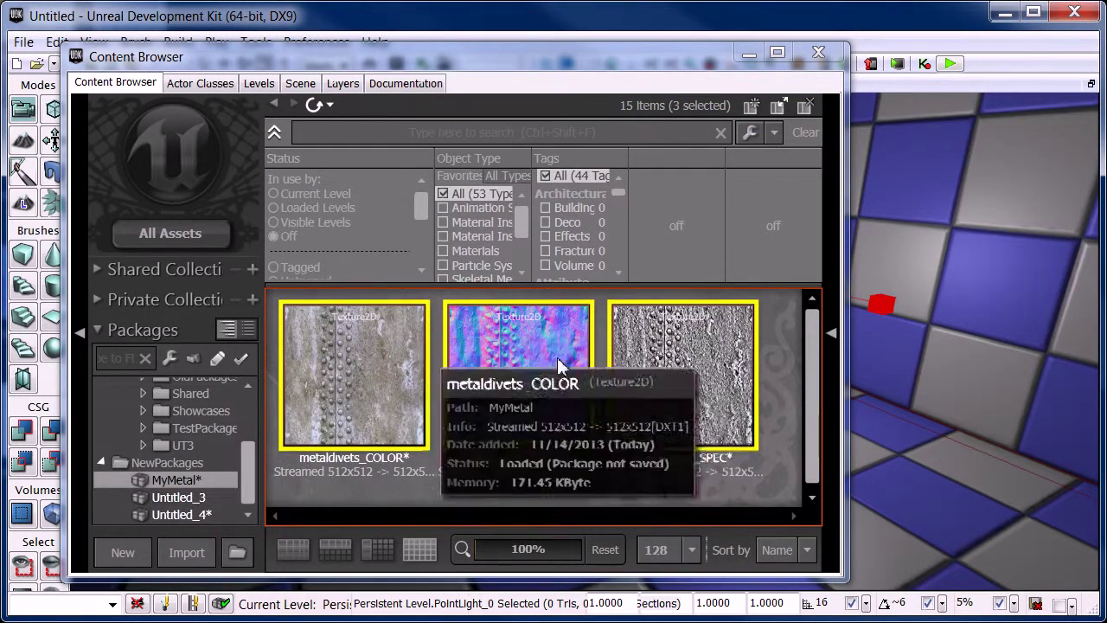
{"action": "mouse_move", "coordinate": [376, 384]}
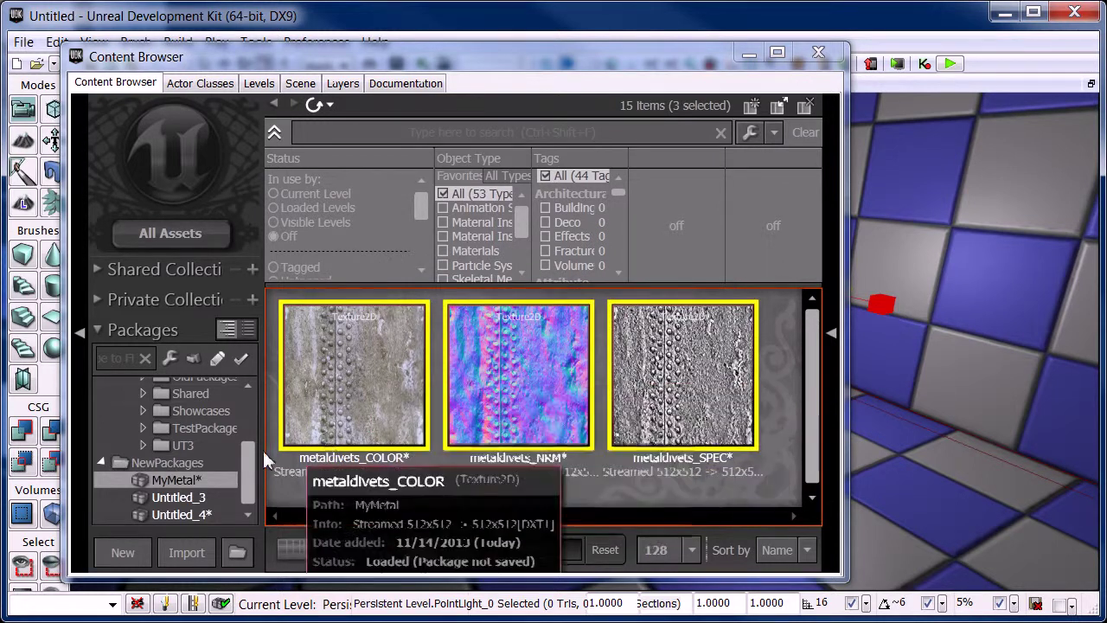
Save the MyMetal package as MyMetal.upk and display its three metaldivets textures
{"action": "right_click", "coordinate": [165, 487]}
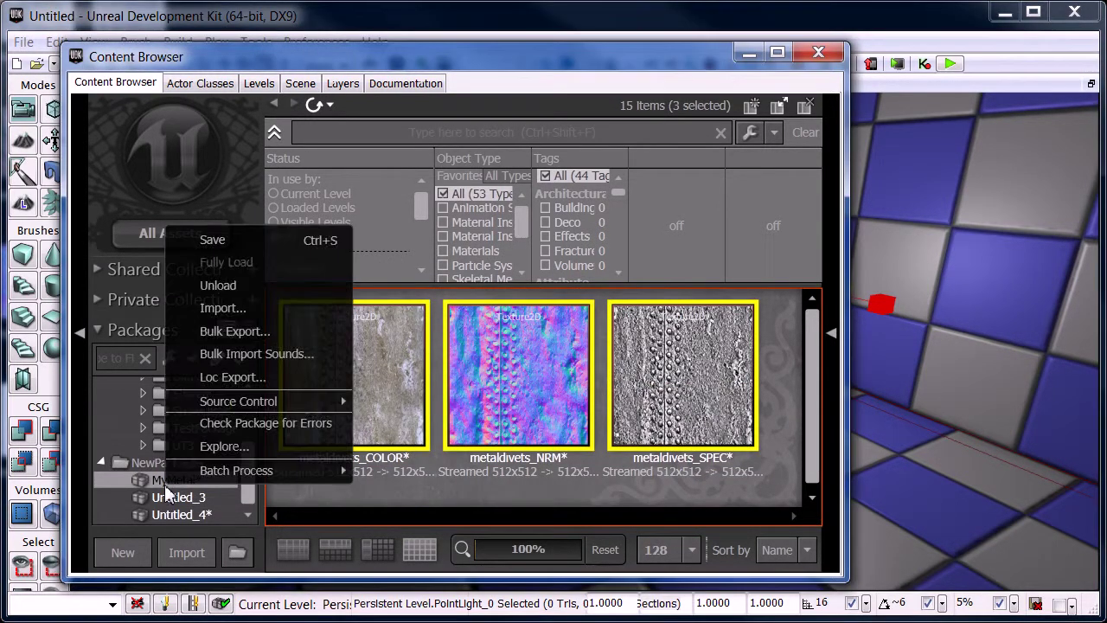
{"action": "left_click", "coordinate": [245, 242]}
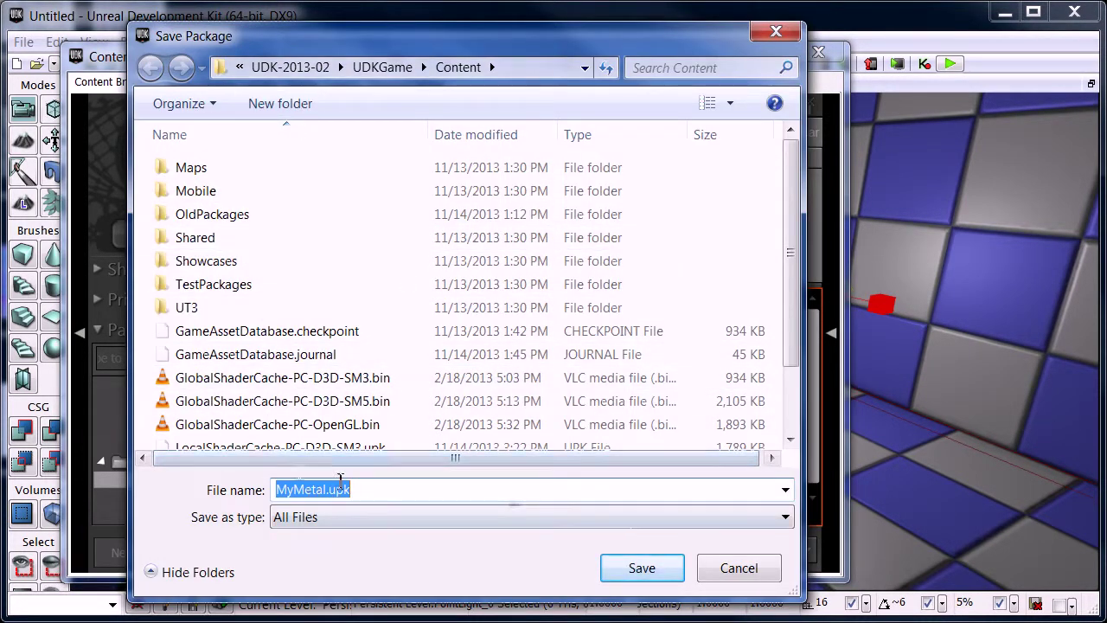
{"action": "left_click", "coordinate": [641, 568]}
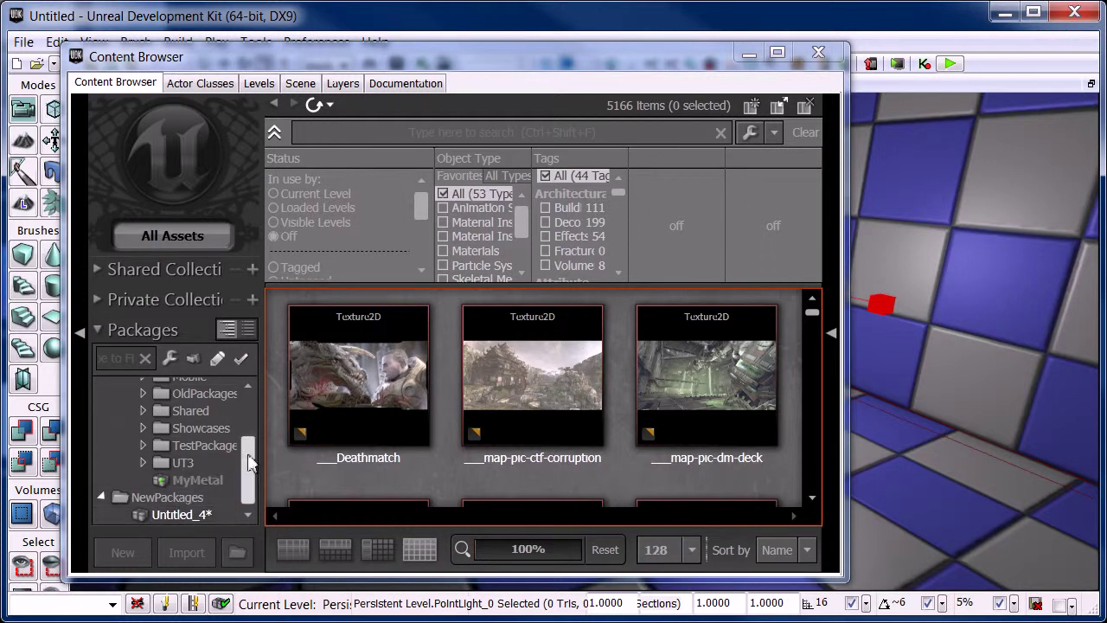
{"action": "left_click_drag", "start_coordinate": [249, 472], "coordinate": [254, 365]}
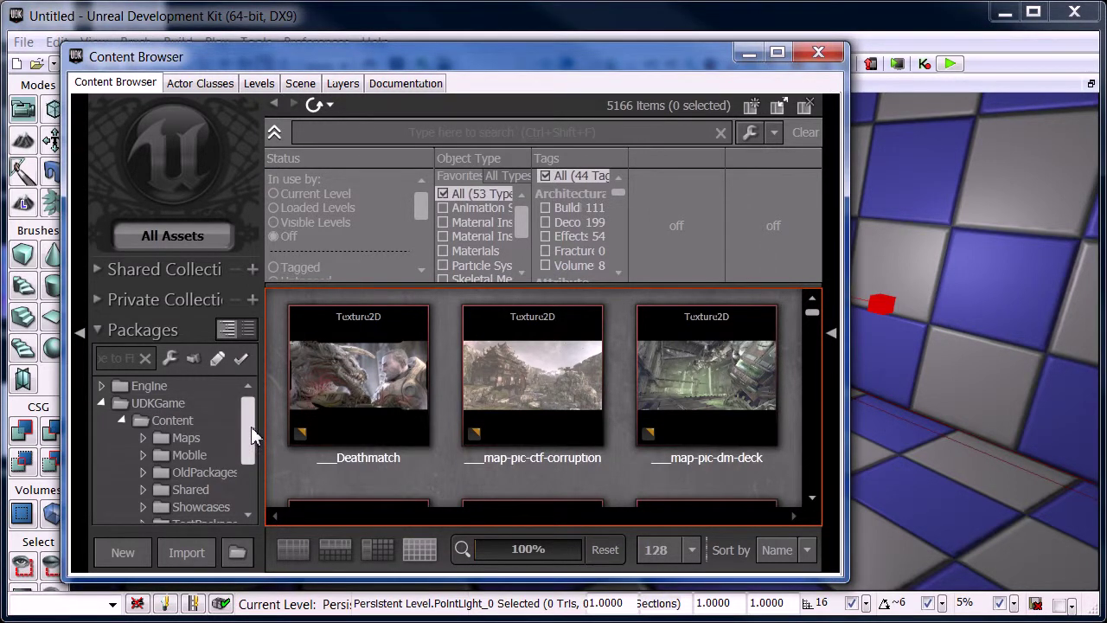
{"action": "left_click_drag", "start_coordinate": [250, 427], "coordinate": [252, 479]}
{"action": "left_click", "coordinate": [194, 479]}
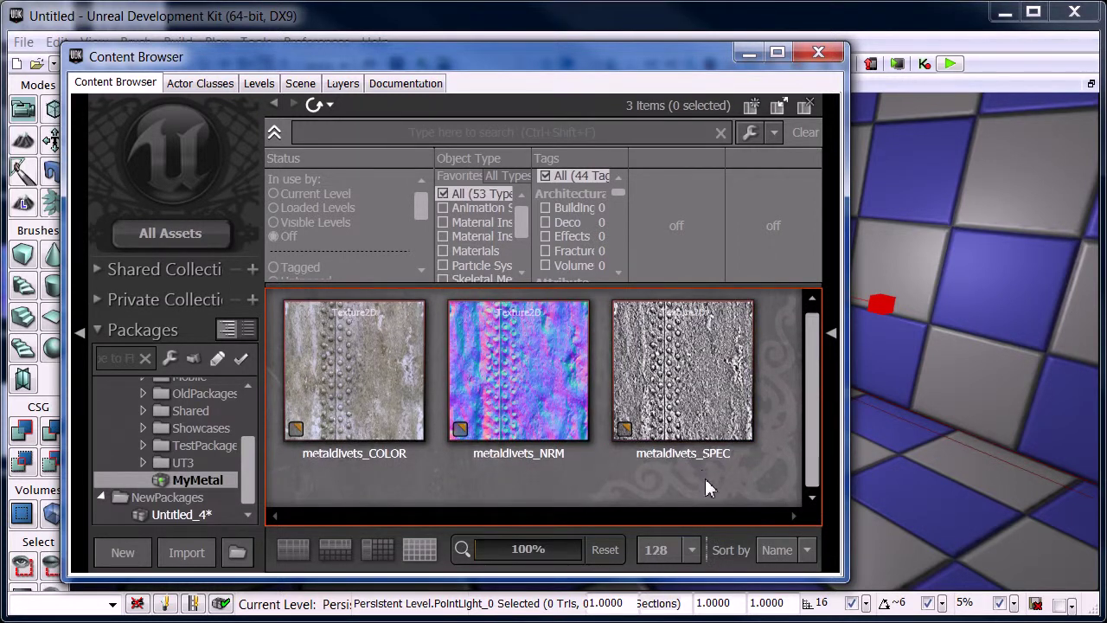
Create a New Material named MAT_MetalDivetWall in package MyMetal
{"action": "right_click", "coordinate": [773, 459]}
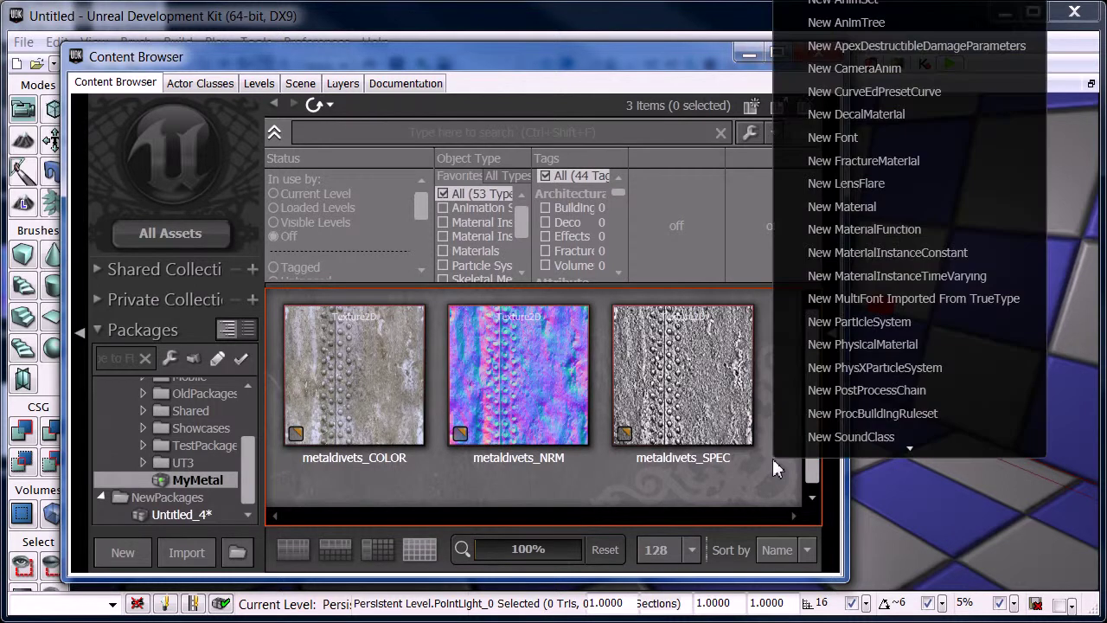
{"action": "left_click", "coordinate": [848, 206]}
{"action": "left_click_drag", "start_coordinate": [636, 187], "coordinate": [629, 109]}
{"action": "type", "text": "MAT"}
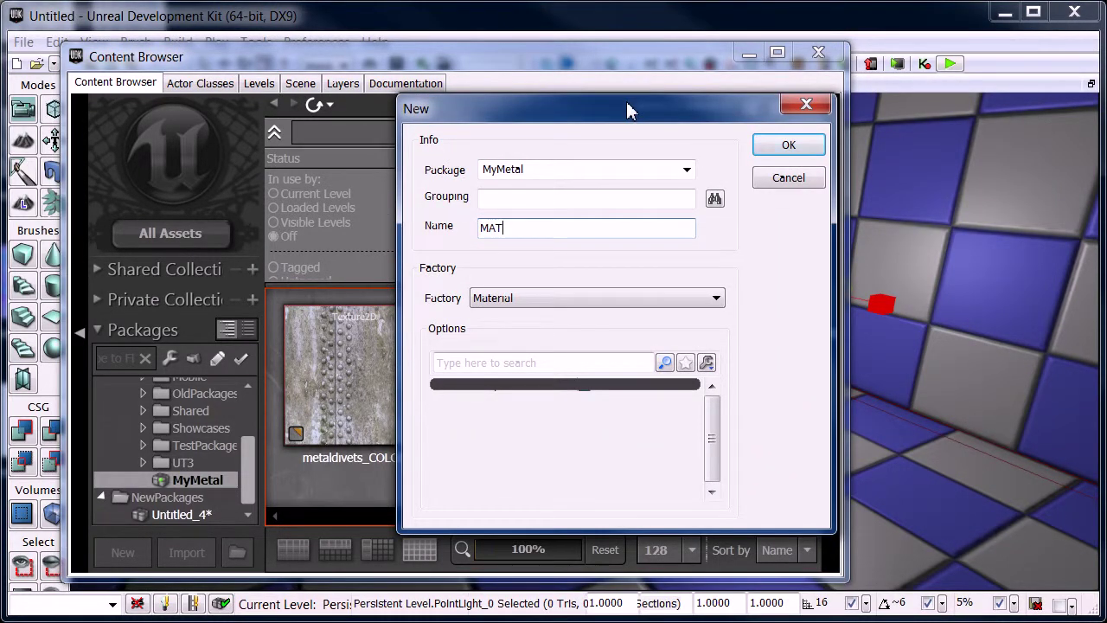
{"action": "type", "text": "_MetalDivetWall"}
{"action": "left_click", "coordinate": [786, 147]}
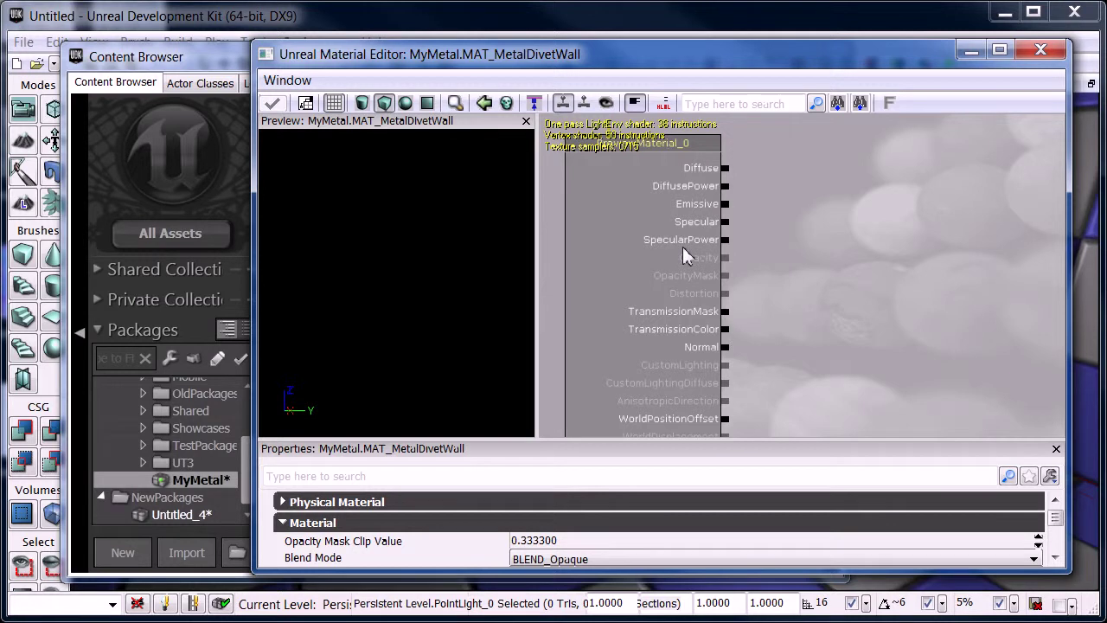
Turn off the Material Statistics readout so only the MAT_MetalDivetWall base node shows
{"action": "left_click_drag", "start_coordinate": [803, 307], "coordinate": [788, 295]}
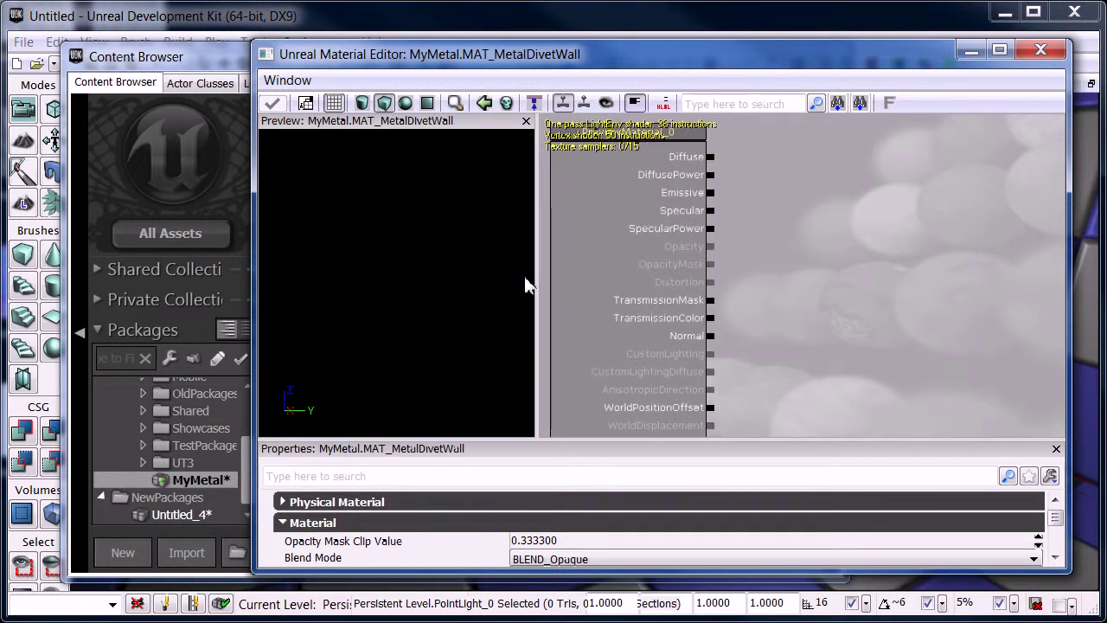
{"action": "left_click_drag", "start_coordinate": [732, 242], "coordinate": [797, 234]}
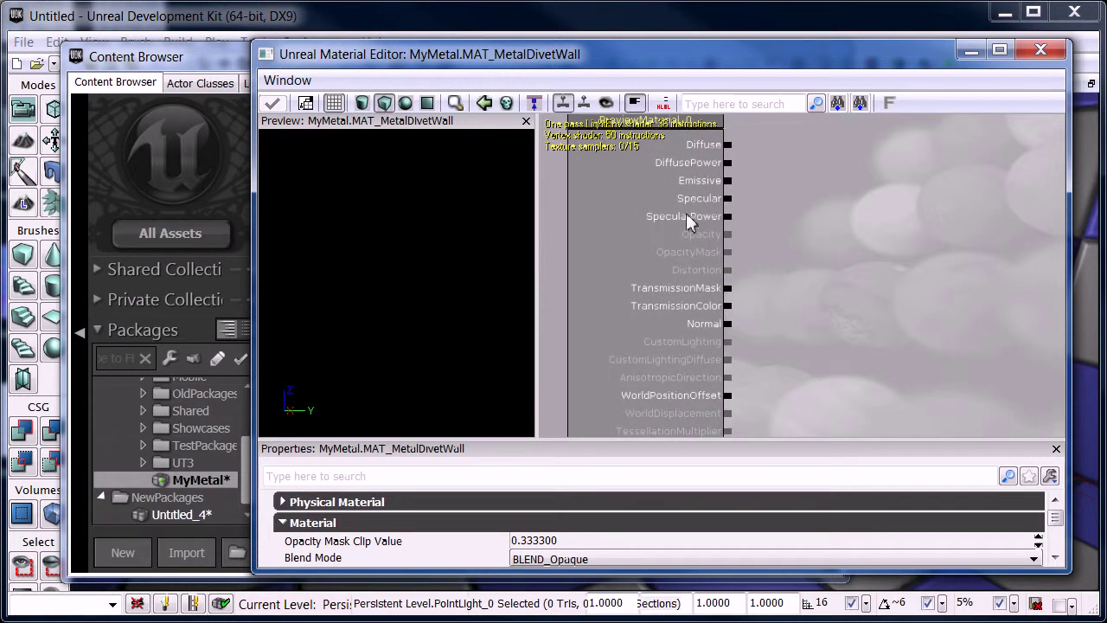
{"action": "left_click", "coordinate": [635, 103]}
{"action": "scroll", "coordinate": [769, 282], "scroll_direction": "down", "scroll_amount": 4}
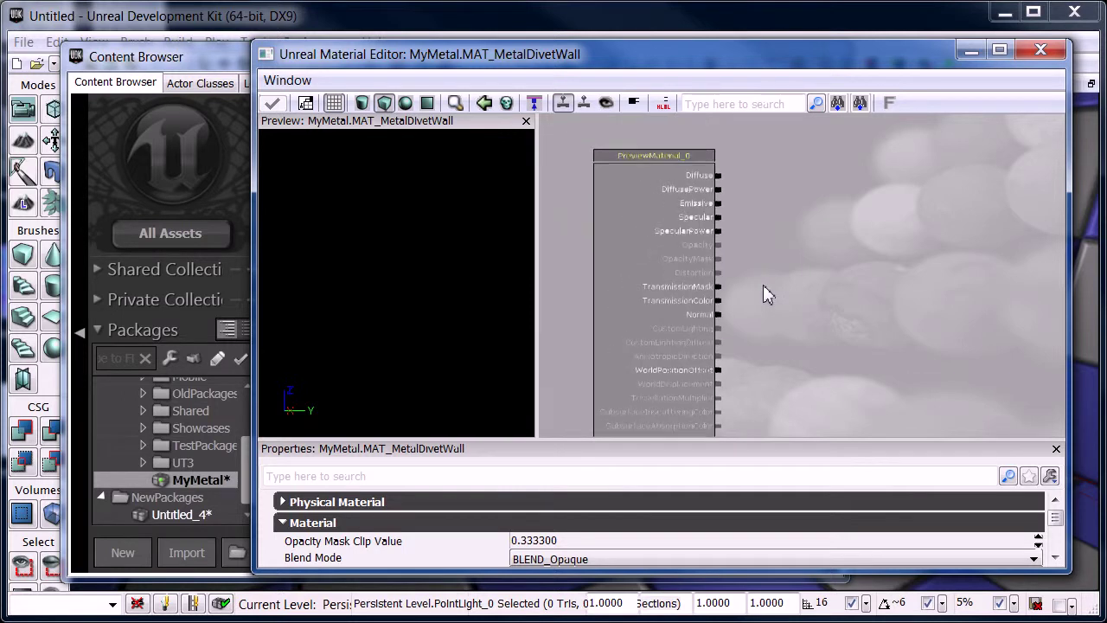
{"action": "scroll", "coordinate": [764, 284], "scroll_direction": "up", "scroll_amount": 2}
{"action": "scroll", "coordinate": [764, 284], "scroll_direction": "down", "scroll_amount": 3}
{"action": "scroll", "coordinate": [764, 285], "scroll_direction": "up", "scroll_amount": 3}
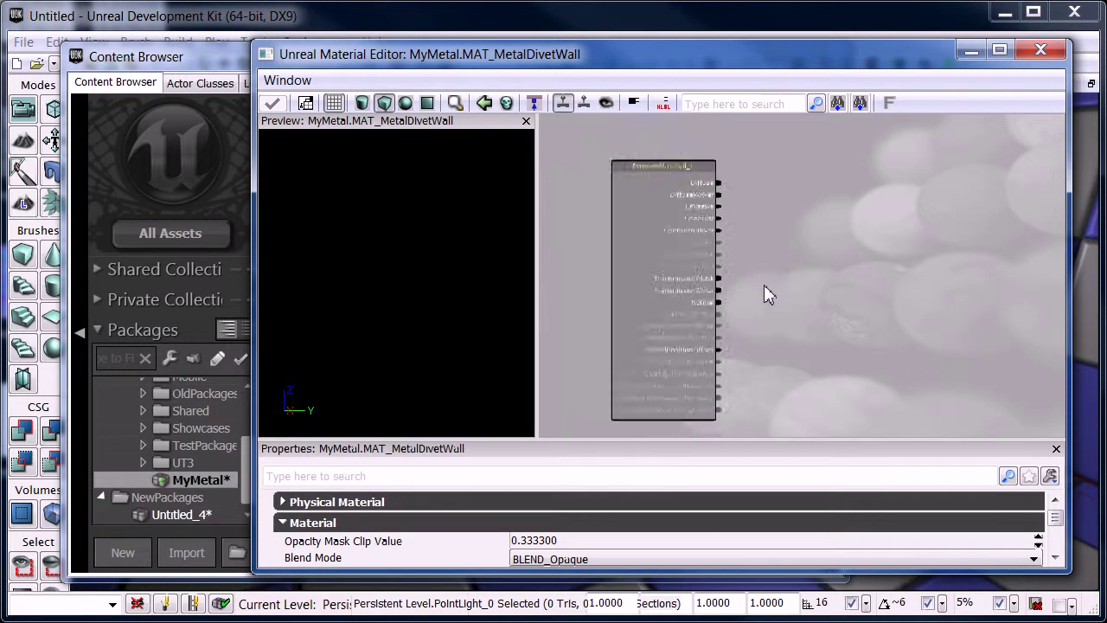
{"action": "scroll", "coordinate": [764, 285], "scroll_direction": "down", "scroll_amount": 2}
{"action": "scroll", "coordinate": [764, 285], "scroll_direction": "up", "scroll_amount": 1}
{"action": "scroll", "coordinate": [764, 284], "scroll_direction": "down", "scroll_amount": 1}
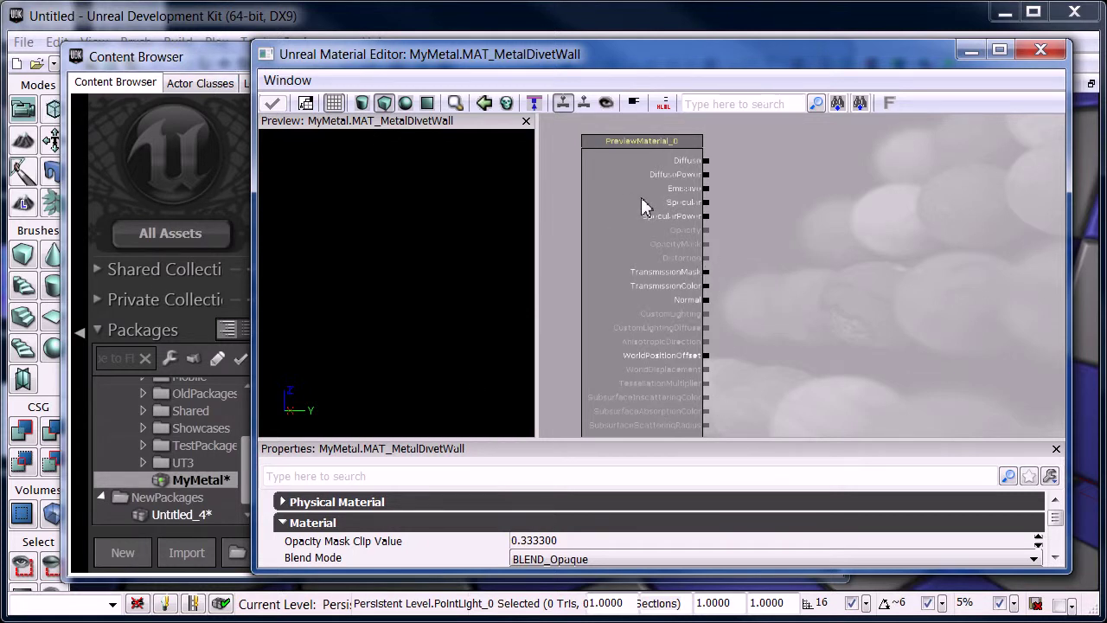
Add a TextureSample node to the graph and assign it the metaldivets_COLOR texture
{"action": "right_click", "coordinate": [833, 158]}
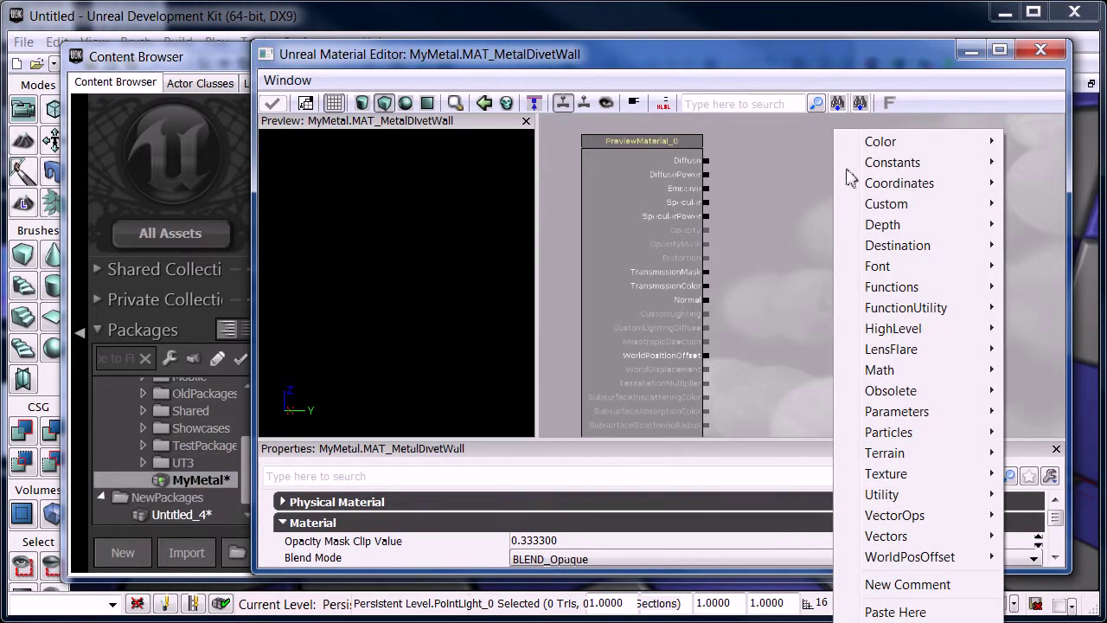
{"action": "mouse_move", "coordinate": [878, 482]}
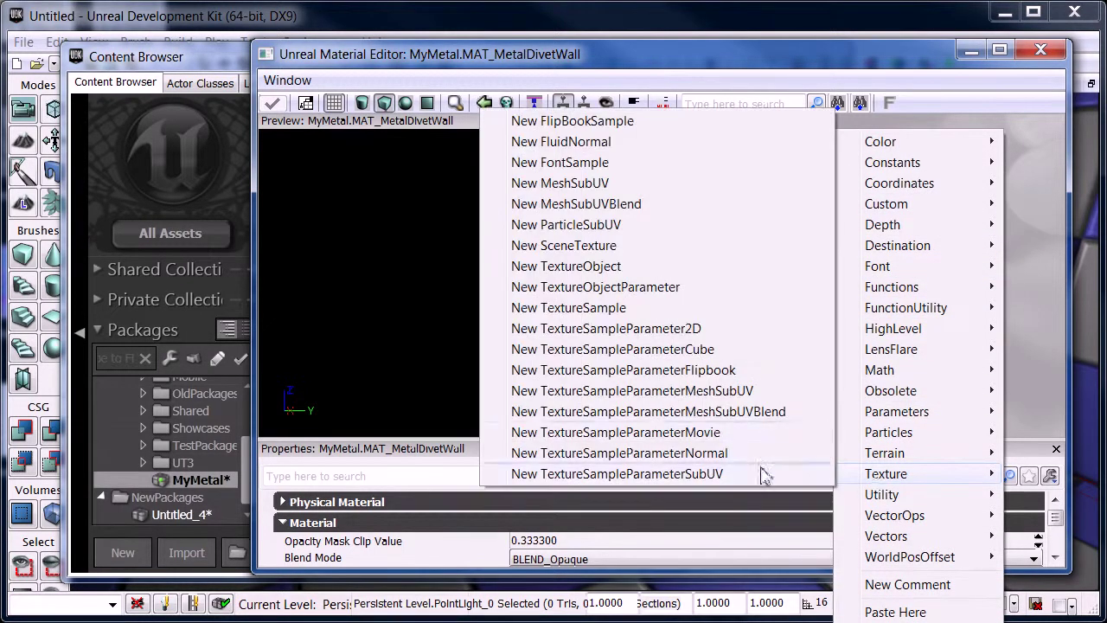
{"action": "left_click", "coordinate": [609, 310]}
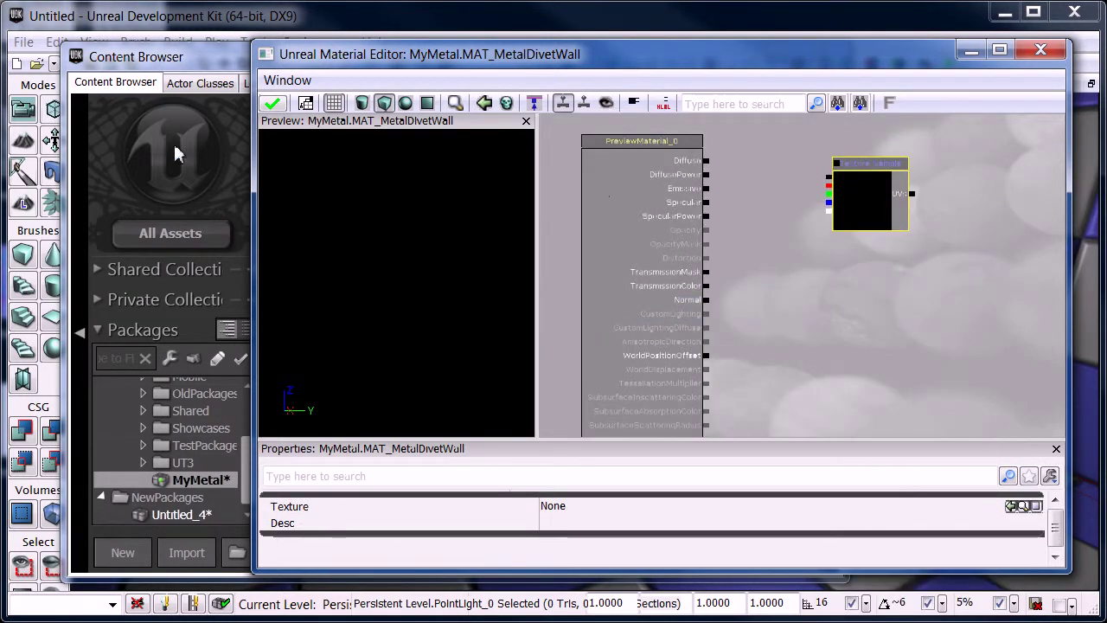
{"action": "left_click", "coordinate": [155, 79]}
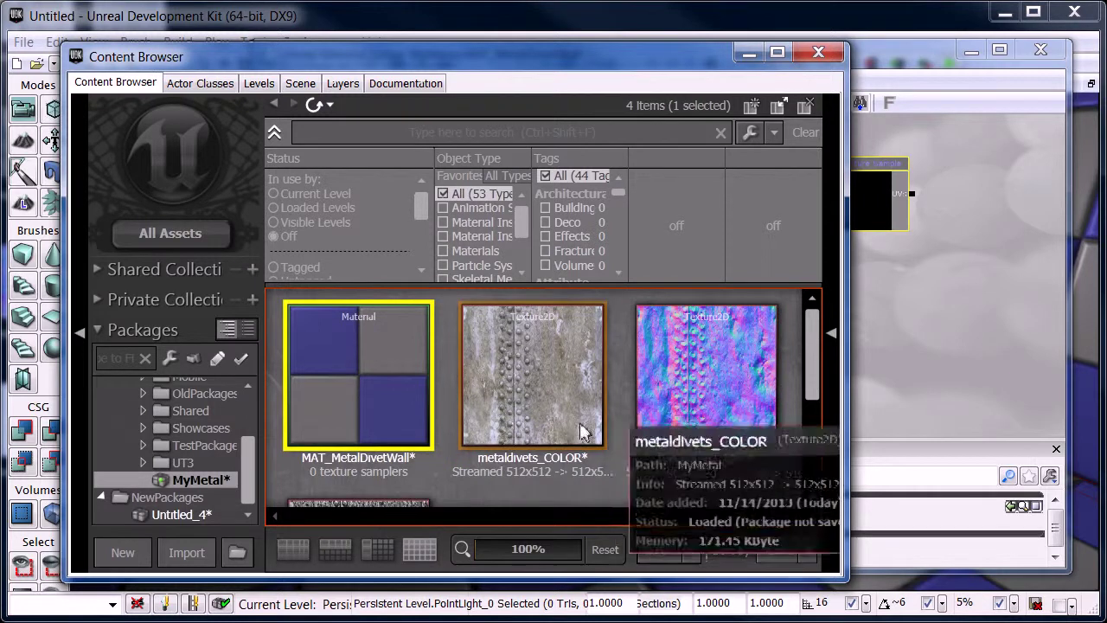
{"action": "left_click", "coordinate": [576, 398]}
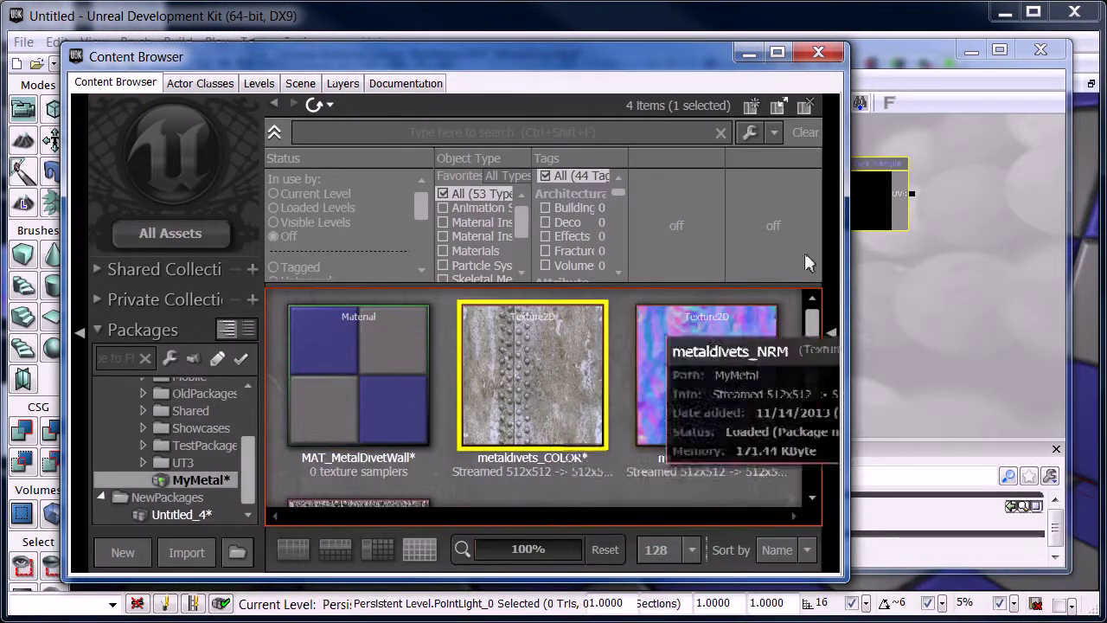
{"action": "left_click", "coordinate": [939, 299]}
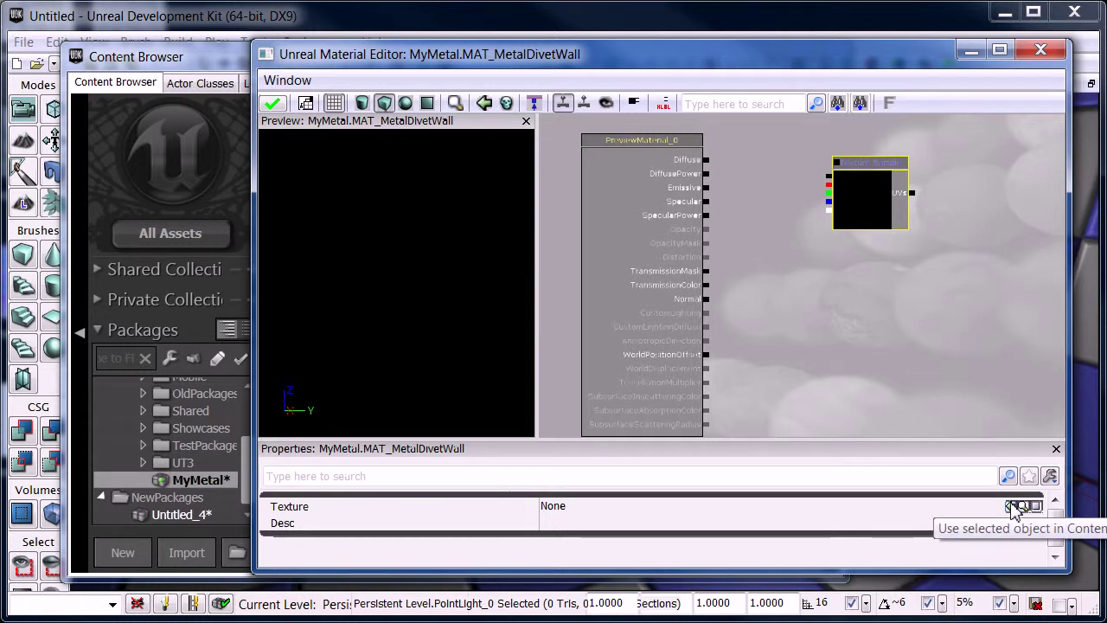
{"action": "left_click", "coordinate": [1014, 507]}
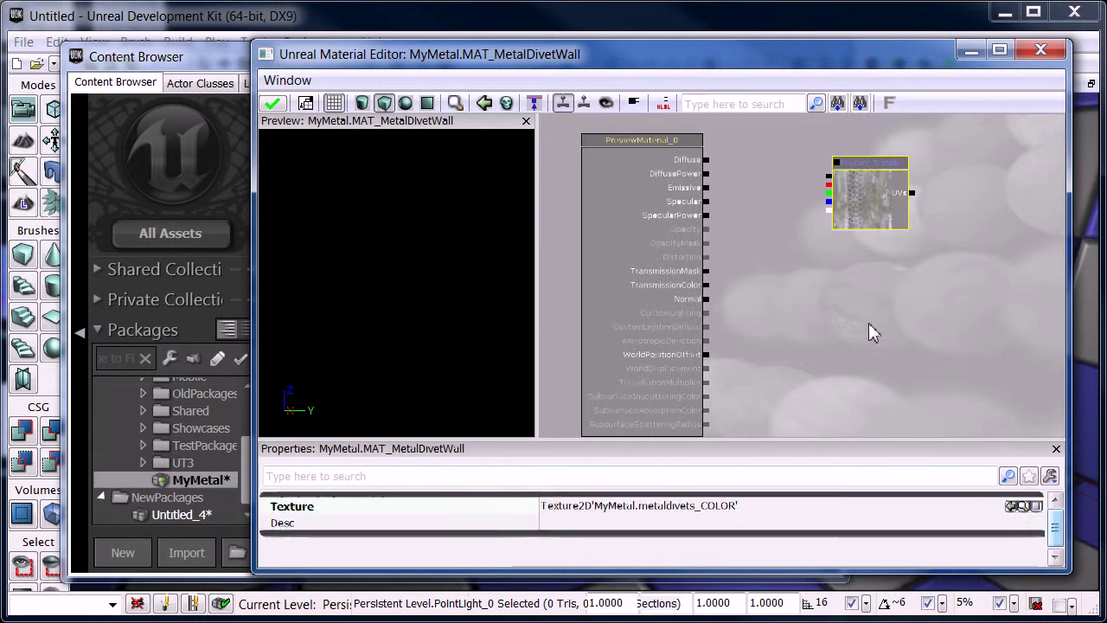
Drag metaldivets_SPEC from the Content Browser into the graph as a new texture node
{"action": "left_click", "coordinate": [869, 346]}
{"action": "left_click", "coordinate": [223, 57]}
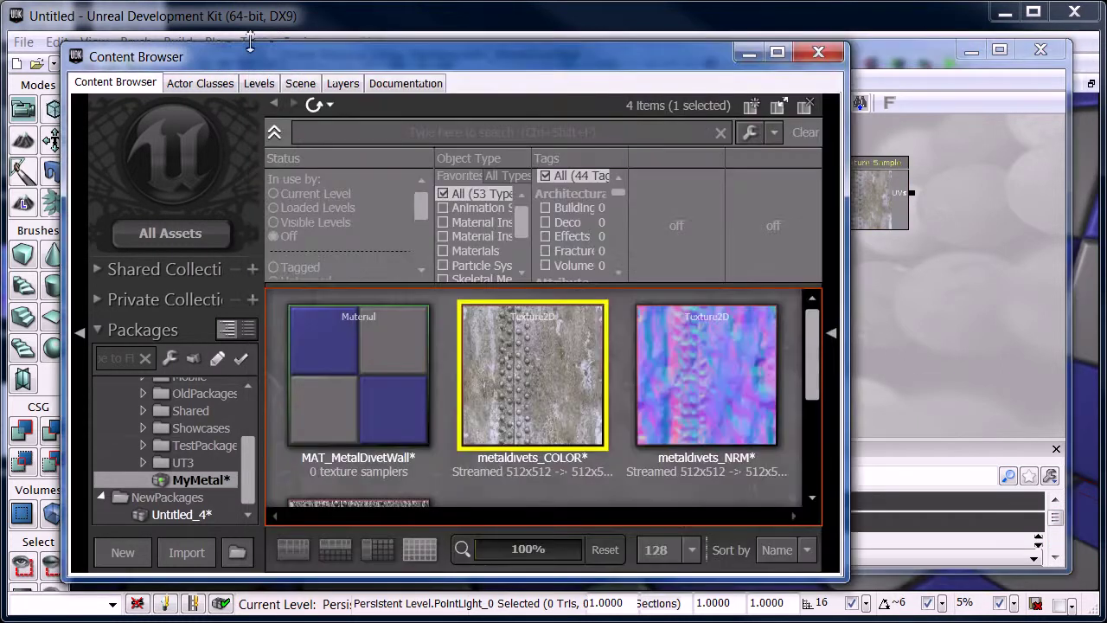
{"action": "scroll", "coordinate": [674, 391], "scroll_direction": "down", "scroll_amount": 3}
{"action": "scroll", "coordinate": [458, 368], "scroll_direction": "up", "scroll_amount": 1}
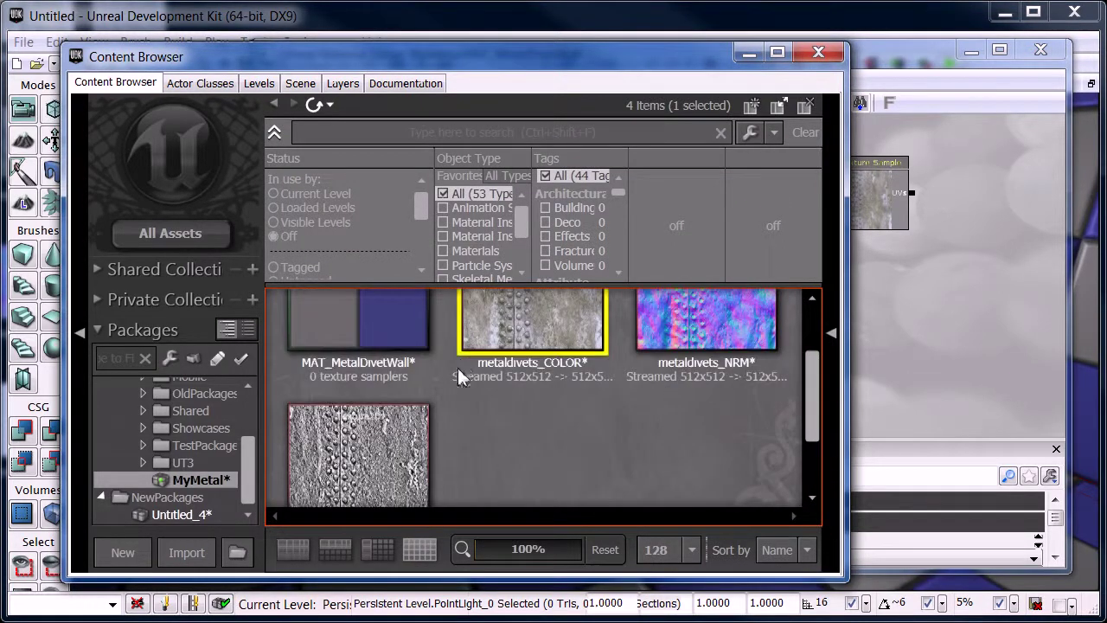
{"action": "left_click", "coordinate": [401, 456]}
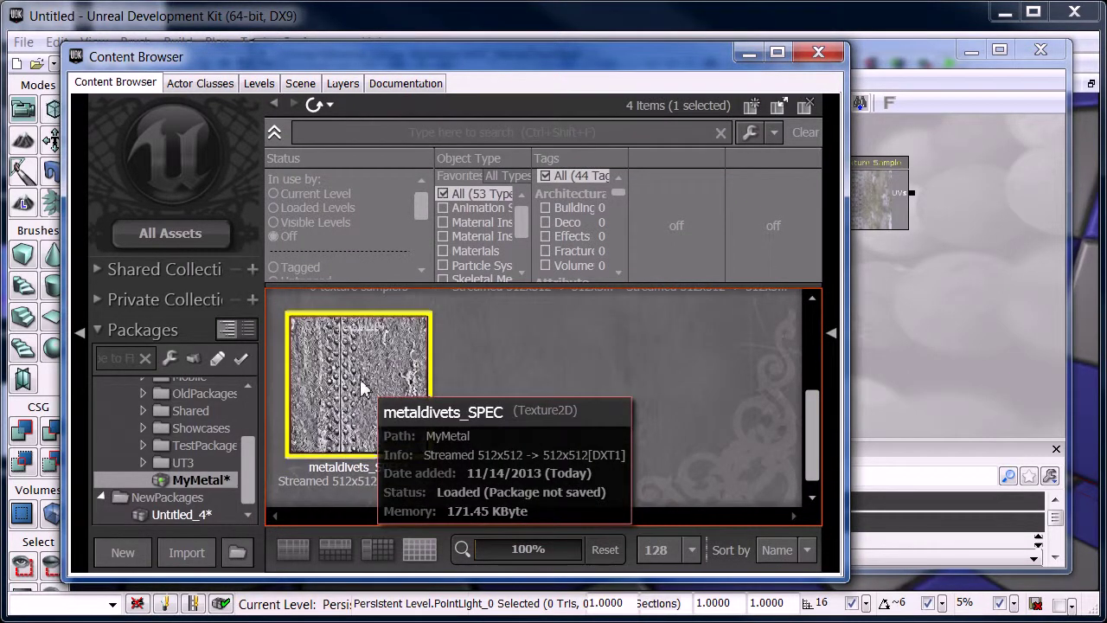
{"action": "left_click_drag", "start_coordinate": [363, 395], "coordinate": [865, 292]}
{"action": "left_click", "coordinate": [885, 320]}
Align the SPEC node under the COLOR node and shift both nodes together
{"action": "left_click", "coordinate": [922, 331]}
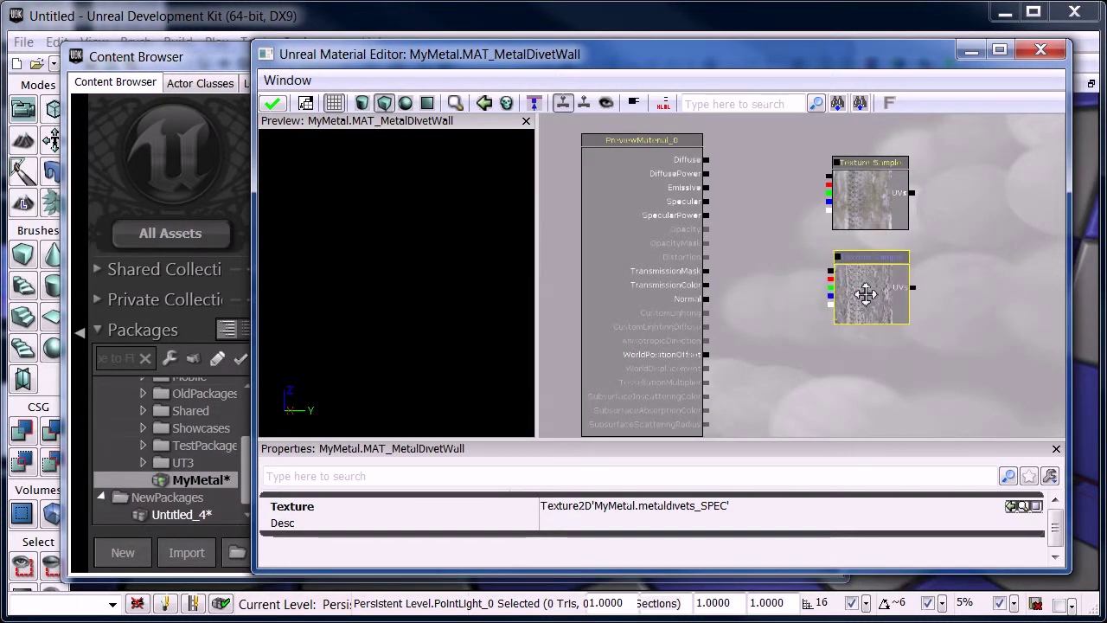
{"action": "left_click_drag", "start_coordinate": [1060, 370], "coordinate": [768, 145]}
{"action": "mouse_move", "coordinate": [861, 290]}
{"action": "left_mouse_down"}
{"action": "mouse_move", "coordinate": [894, 314]}
{"action": "mouse_move", "coordinate": [862, 284]}
{"action": "left_mouse_up"}
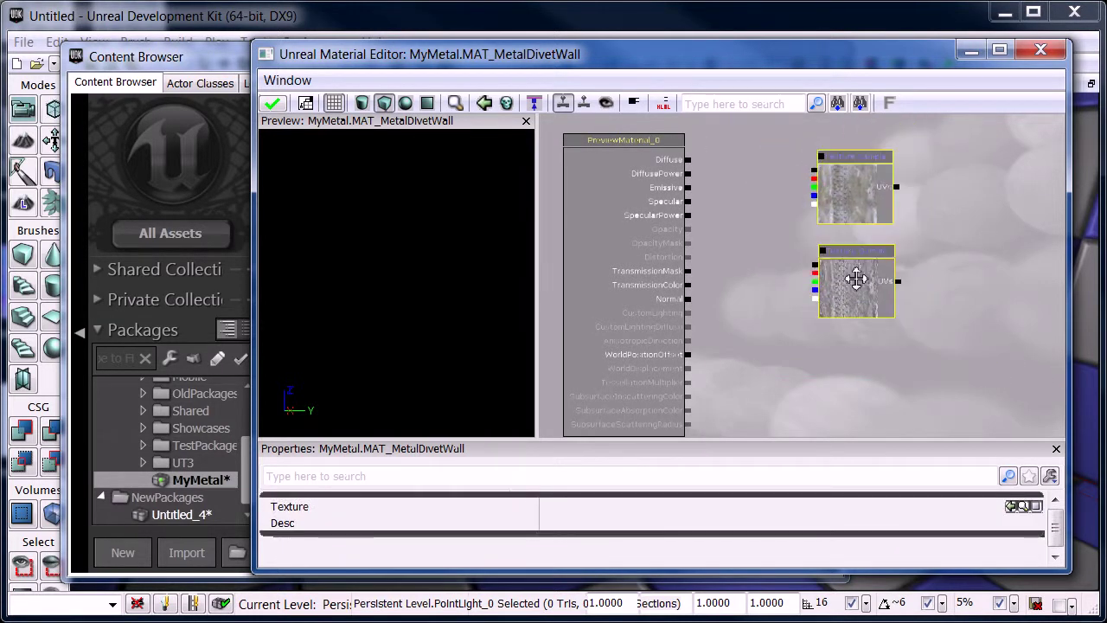
{"action": "left_click", "coordinate": [822, 361]}
{"action": "left_click", "coordinate": [185, 60]}
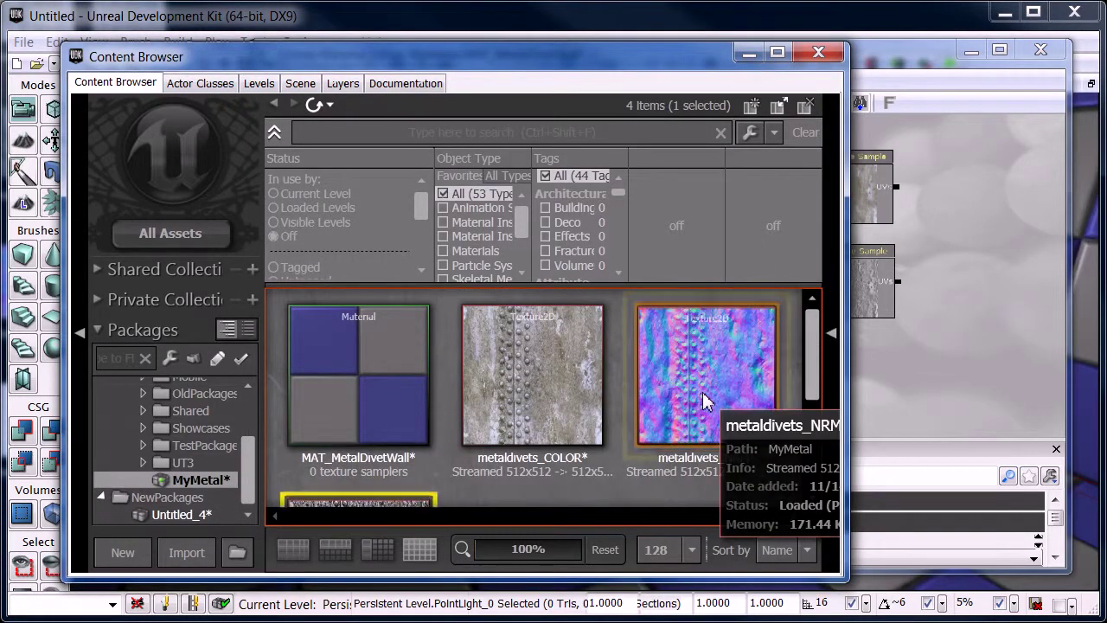
Place a metaldivets_NRM texture sample node below the COLOR and SPEC nodes
{"action": "left_click", "coordinate": [678, 355]}
{"action": "left_click", "coordinate": [932, 336]}
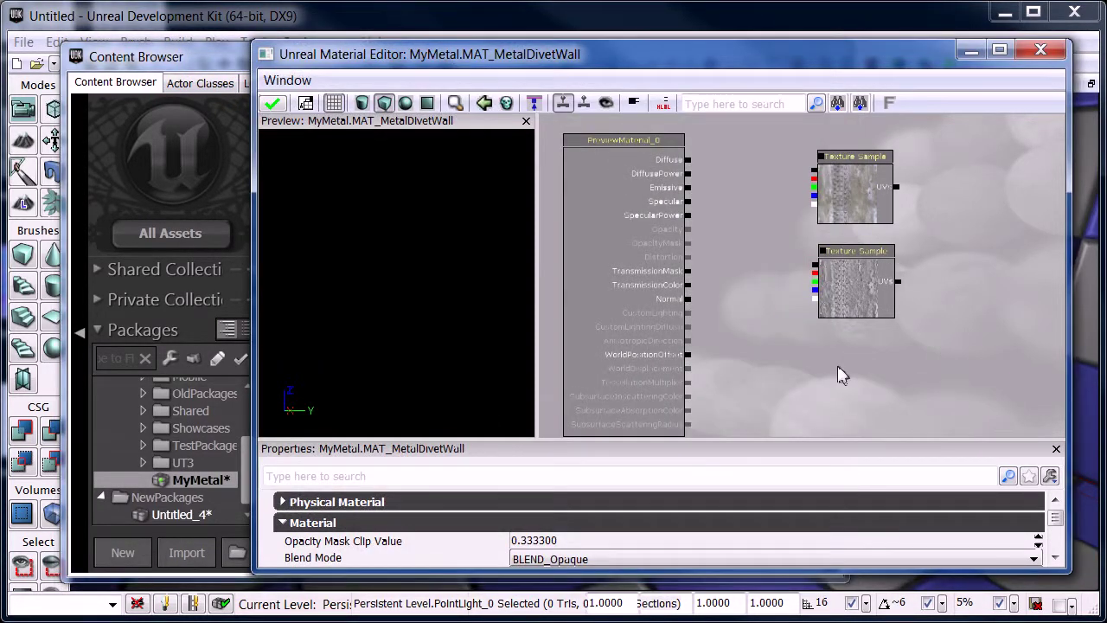
{"action": "left_click_drag", "start_coordinate": [838, 365], "coordinate": [846, 355]}
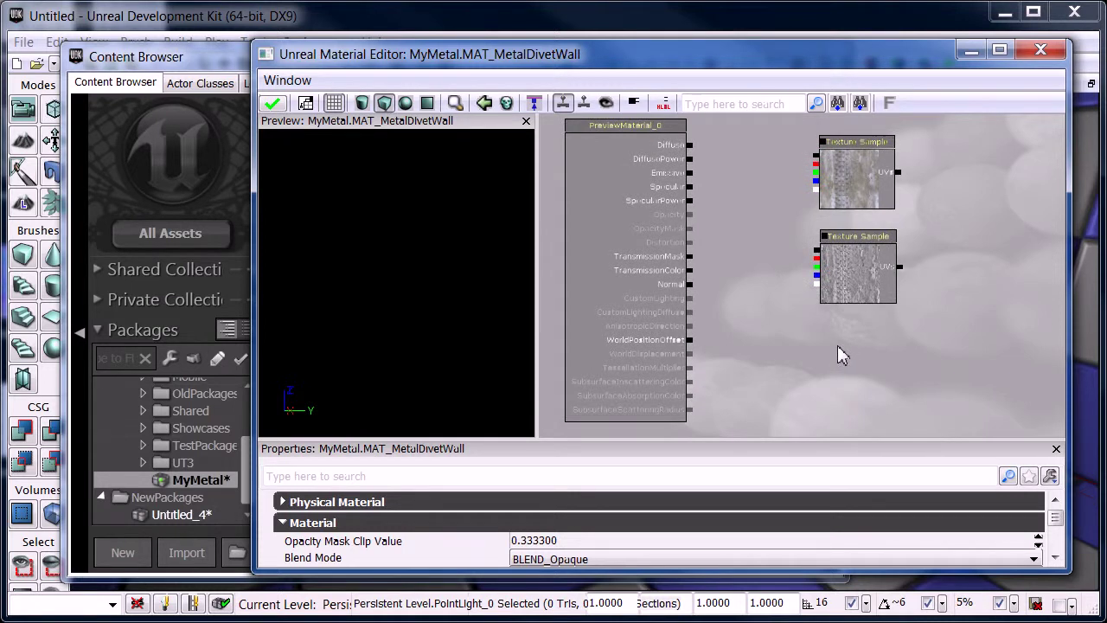
{"action": "left_click", "coordinate": [837, 345]}
{"action": "left_click_drag", "start_coordinate": [855, 362], "coordinate": [837, 343]}
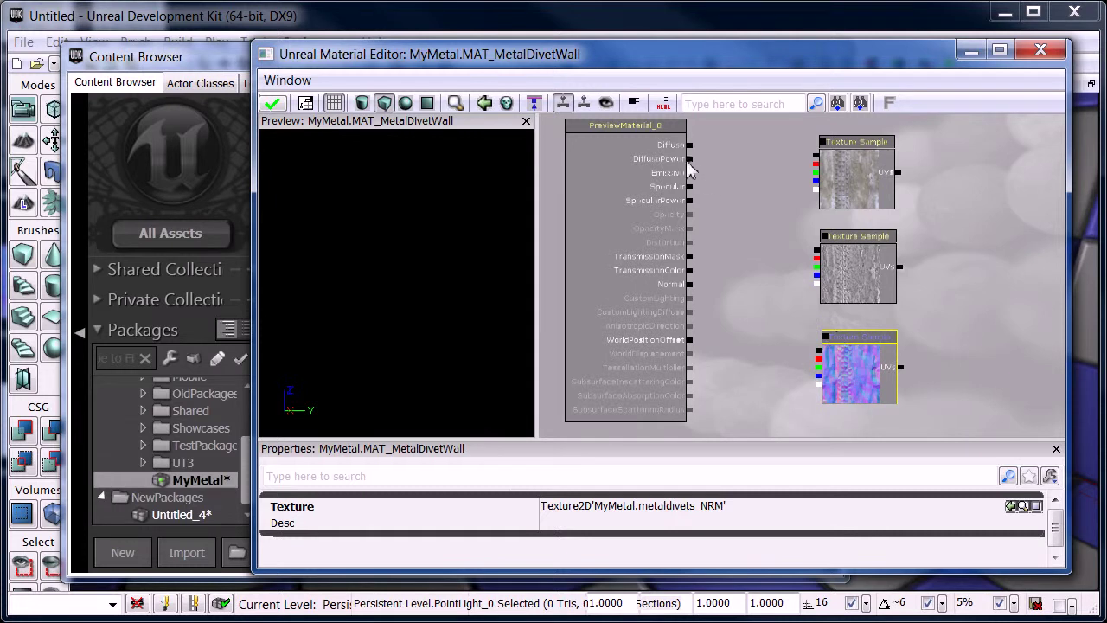
{"action": "left_click_drag", "start_coordinate": [721, 192], "coordinate": [767, 254]}
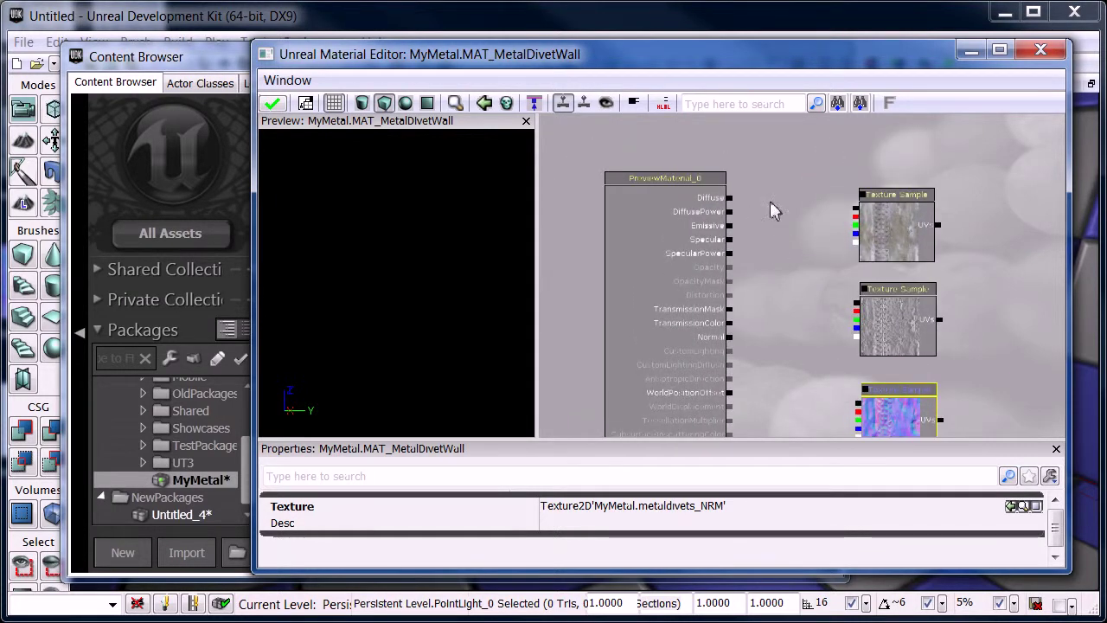
{"action": "left_click", "coordinate": [808, 222]}
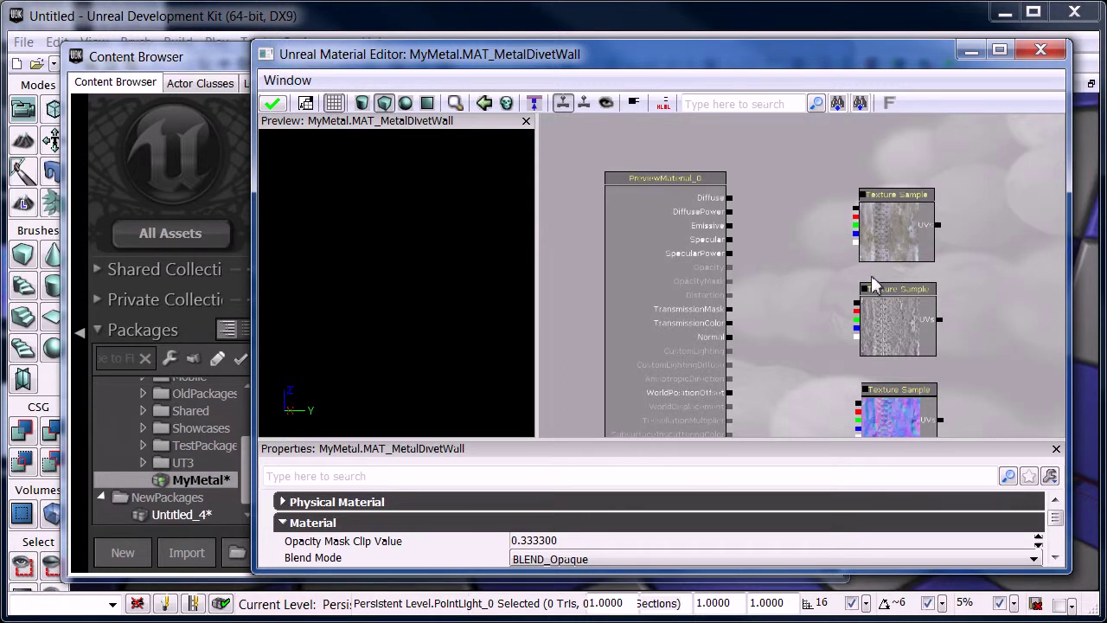
{"action": "scroll", "coordinate": [843, 210], "scroll_direction": "up", "scroll_amount": 2}
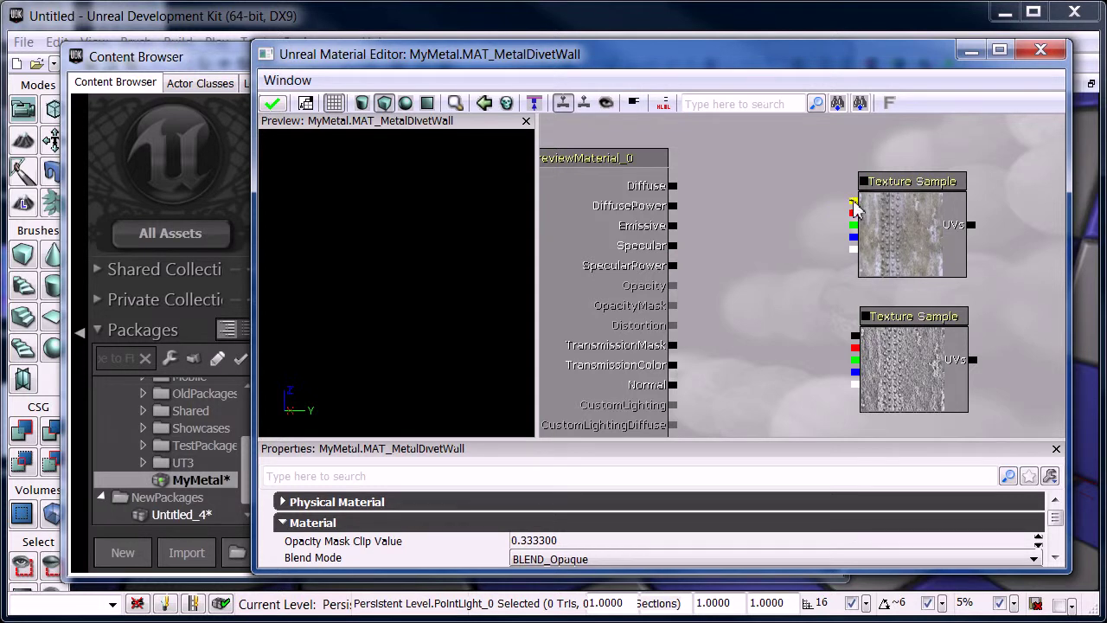
Wire the metaldivets_COLOR node's RGB output into Diffuse and rotate the preview to check it
{"action": "left_click_drag", "start_coordinate": [854, 206], "coordinate": [810, 181]}
{"action": "left_click_drag", "start_coordinate": [705, 188], "coordinate": [674, 185]}
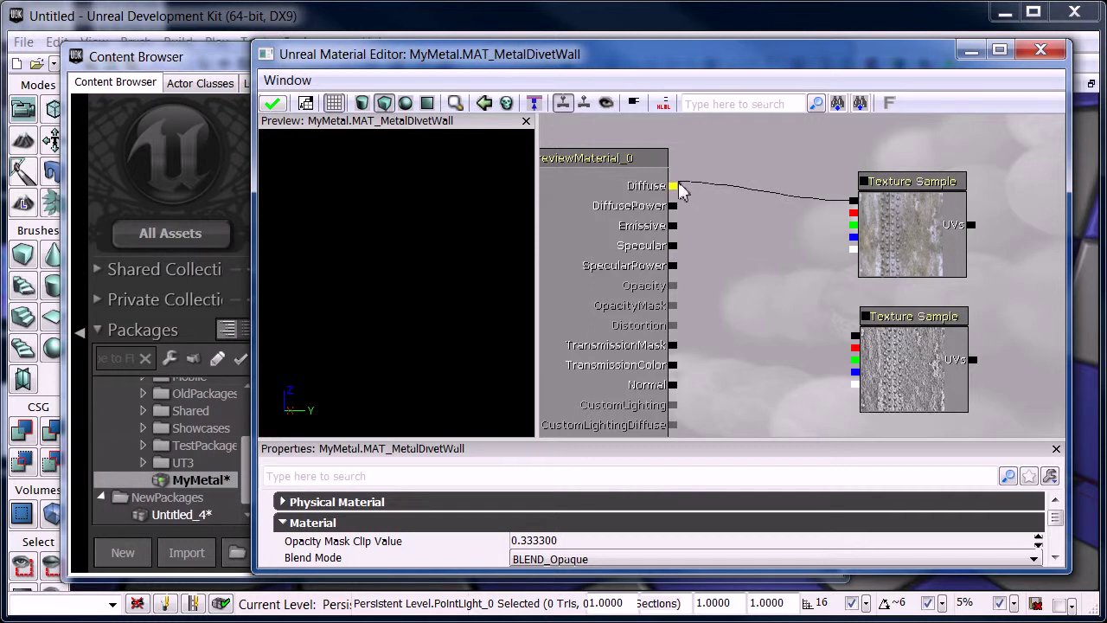
{"action": "left_click_drag", "start_coordinate": [372, 264], "coordinate": [269, 231]}
{"action": "left_click_drag", "start_coordinate": [371, 275], "coordinate": [360, 225]}
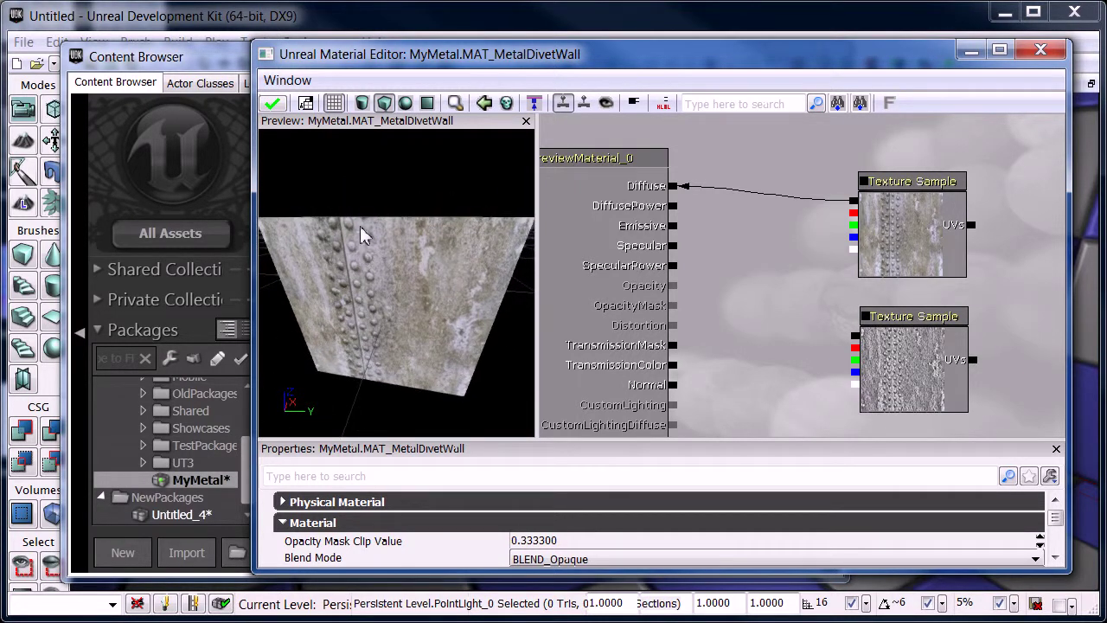
{"action": "left_click", "coordinate": [362, 104]}
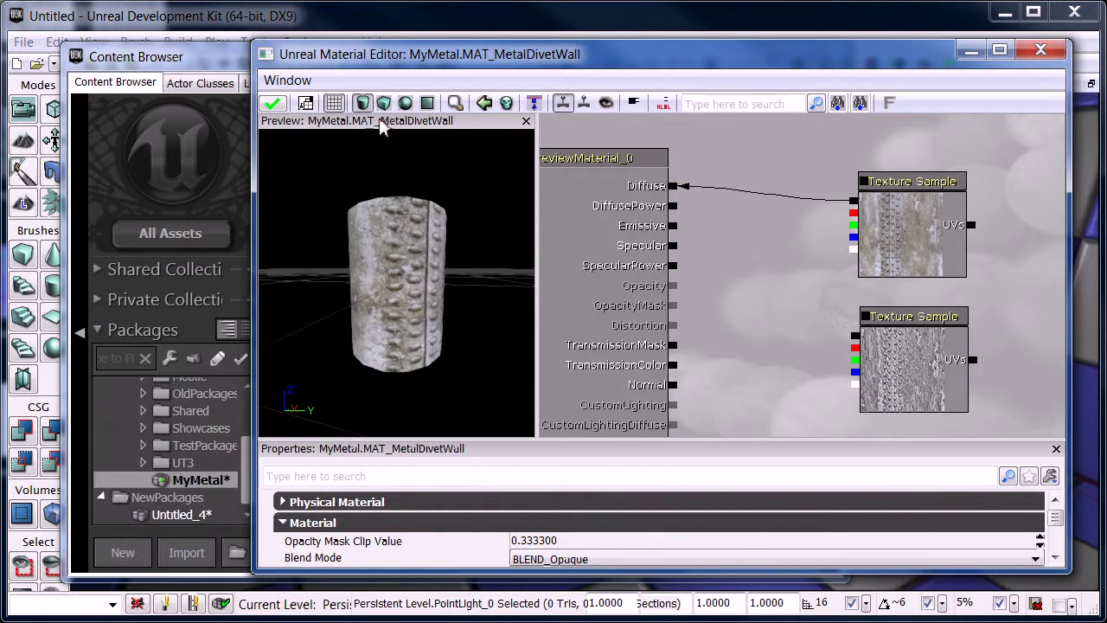
{"action": "left_click", "coordinate": [406, 103]}
{"action": "left_click_drag", "start_coordinate": [403, 247], "coordinate": [304, 363]}
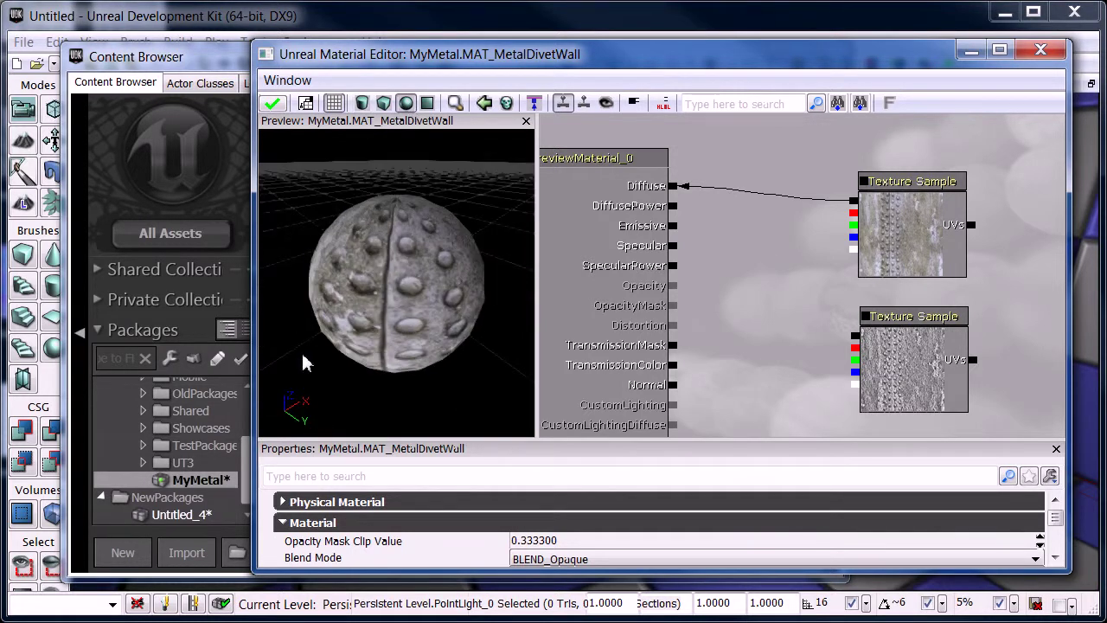
{"action": "left_click", "coordinate": [427, 104]}
{"action": "left_click_drag", "start_coordinate": [404, 147], "coordinate": [259, 223]}
{"action": "left_click_drag", "start_coordinate": [471, 196], "coordinate": [407, 204]}
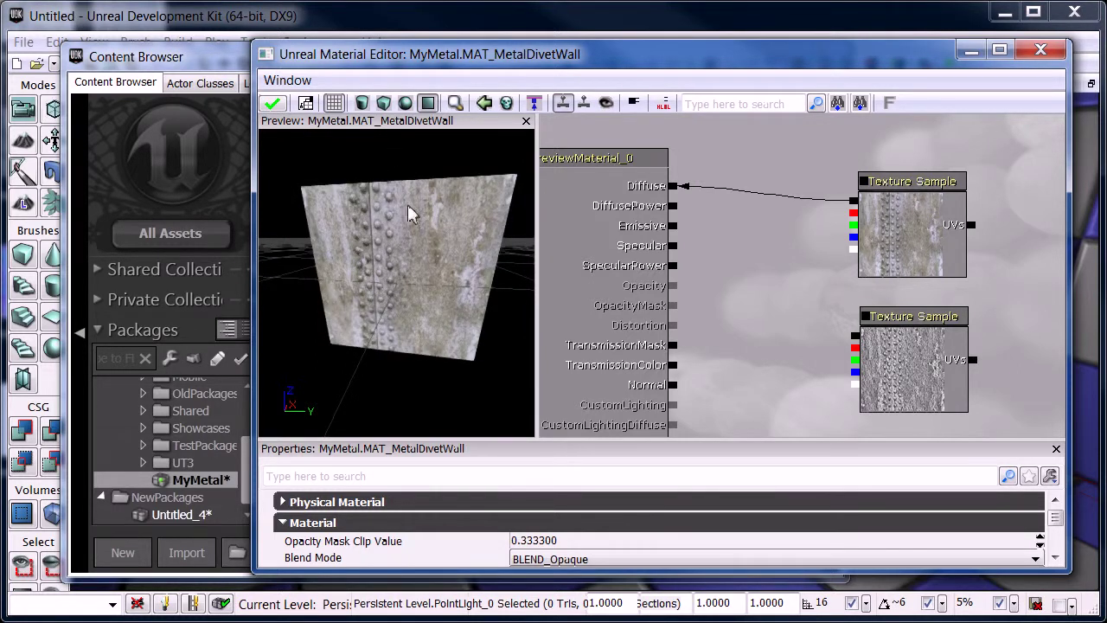
{"action": "left_click", "coordinate": [384, 104]}
{"action": "left_click_drag", "start_coordinate": [425, 243], "coordinate": [392, 295]}
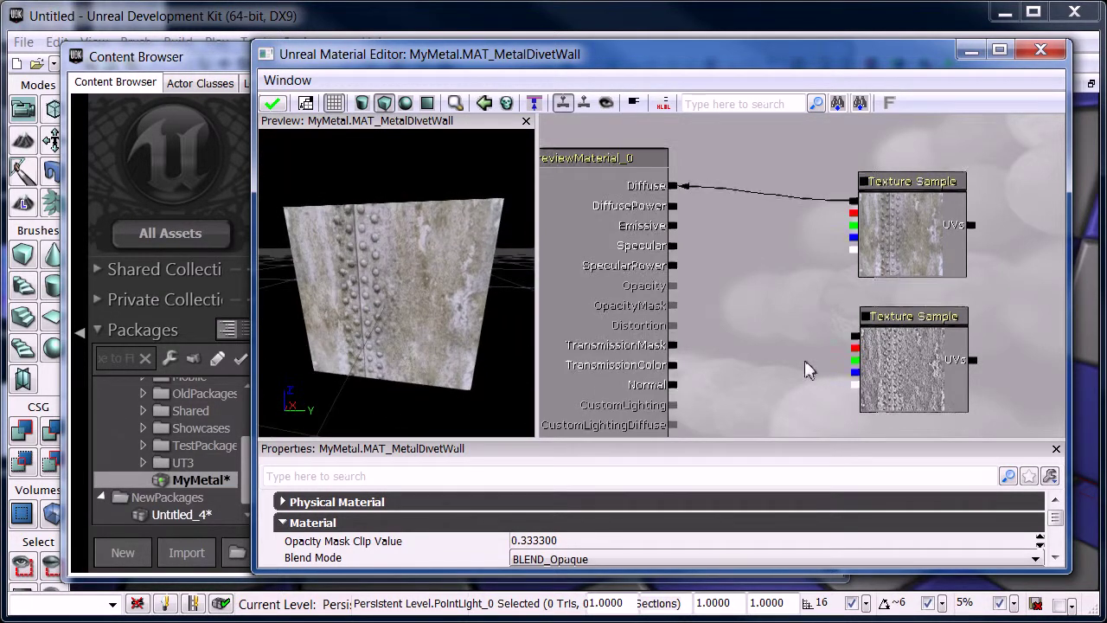
Connect the metaldivets_SPEC node's RGB output to the Specular input
{"action": "left_click_drag", "start_coordinate": [804, 370], "coordinate": [818, 307]}
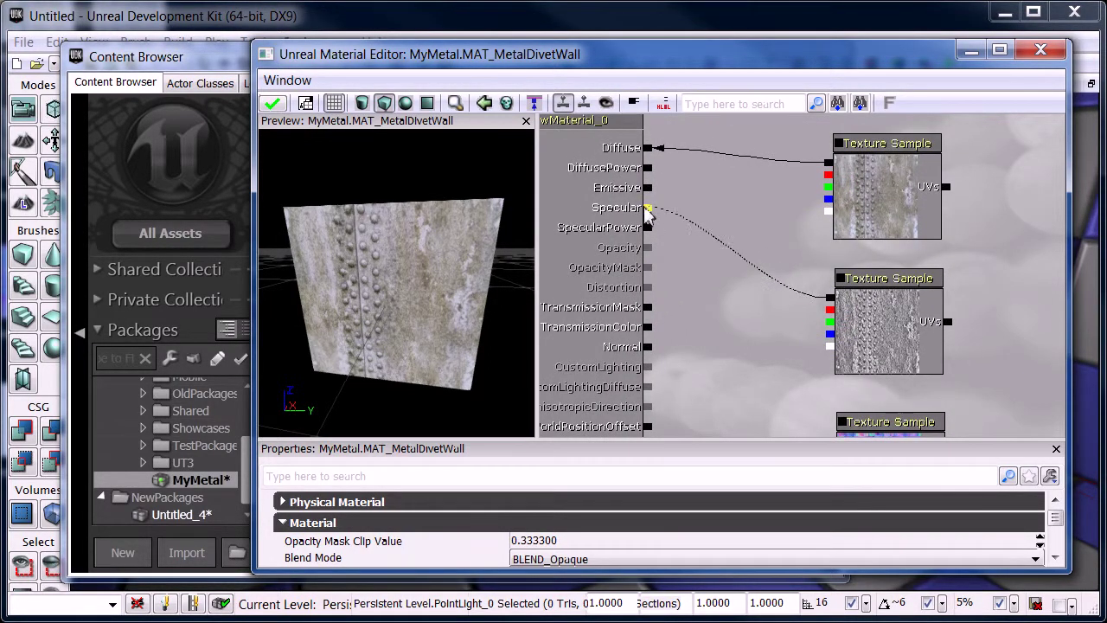
{"action": "left_click_drag", "start_coordinate": [650, 215], "coordinate": [650, 215]}
{"action": "left_click_drag", "start_coordinate": [485, 294], "coordinate": [464, 353]}
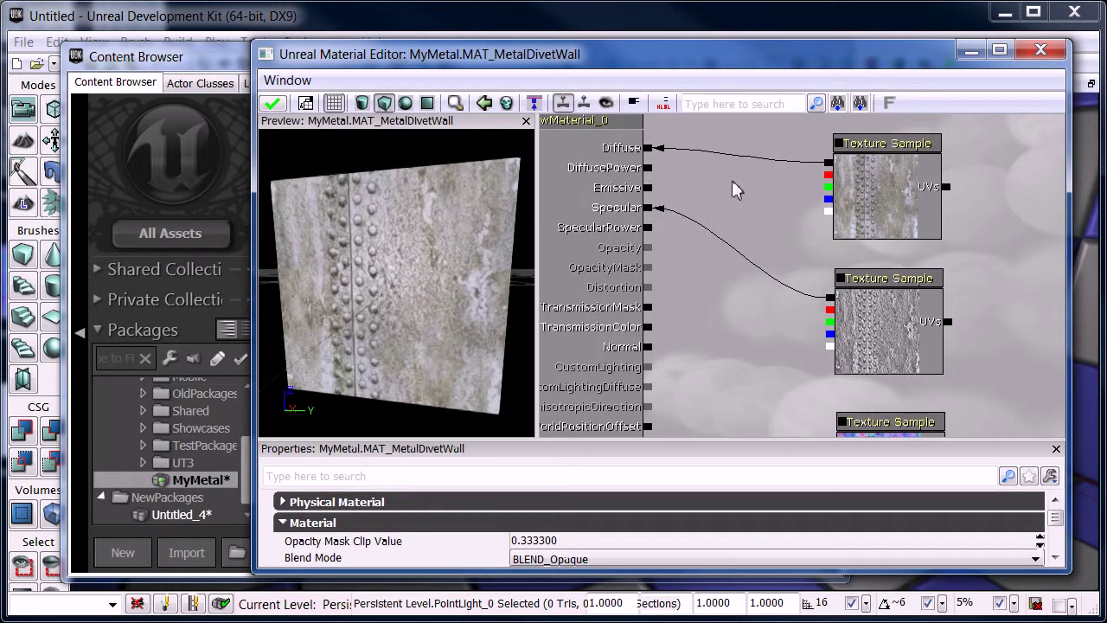
Break the COLOR texture's link to Diffuse, leaving a grey specular-only preview
{"action": "left_click_drag", "start_coordinate": [733, 188], "coordinate": [664, 149]}
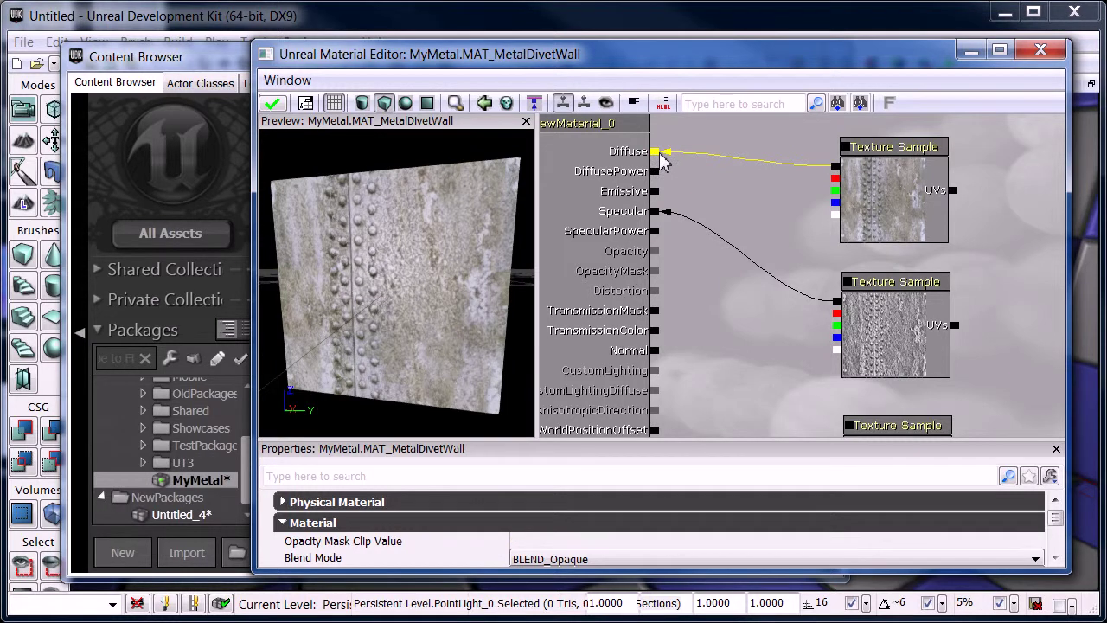
{"action": "left_click", "coordinate": [661, 156], "text": "alt"}
{"action": "left_click_drag", "start_coordinate": [519, 298], "coordinate": [456, 350]}
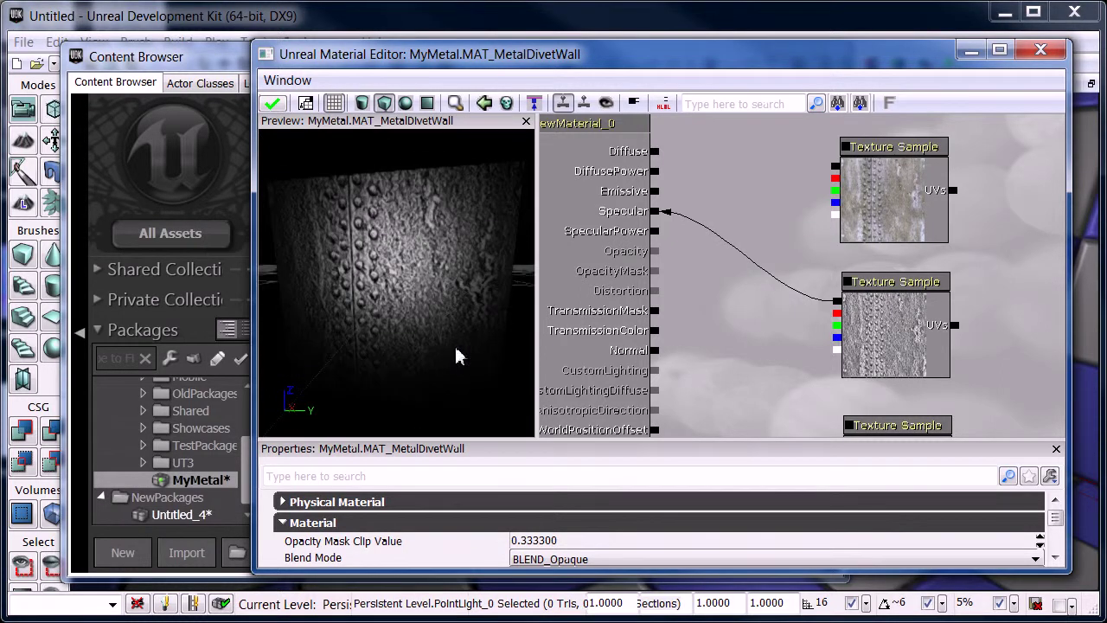
Wire the metaldivets_NRM node into Normal and confirm which textures the SPEC and NRM nodes use
{"action": "left_click_drag", "start_coordinate": [813, 431], "coordinate": [797, 323]}
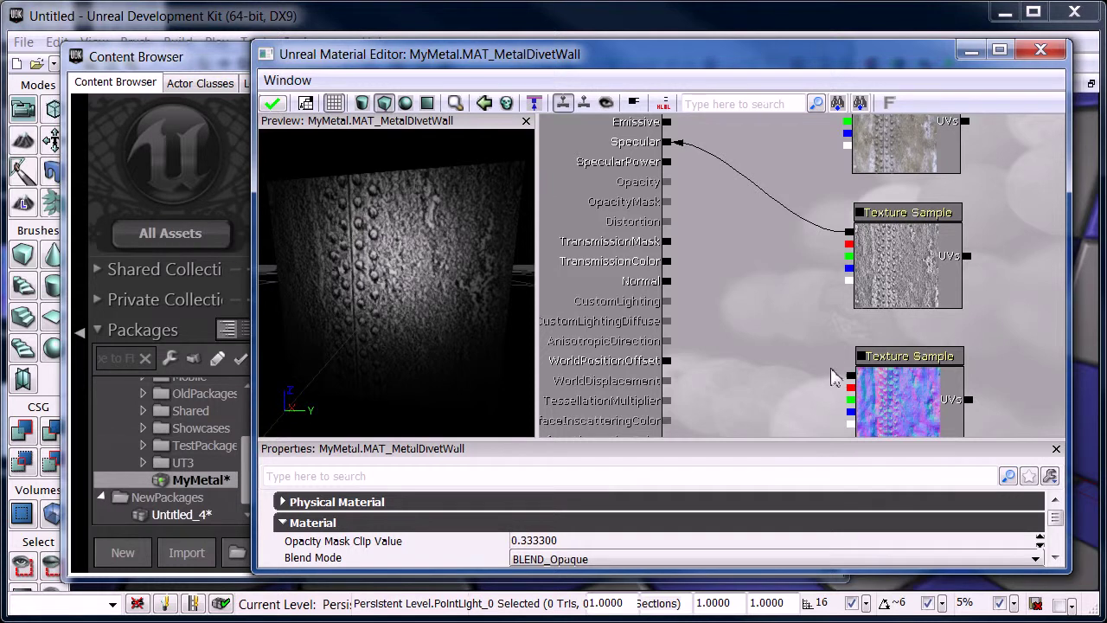
{"action": "left_click_drag", "start_coordinate": [823, 371], "coordinate": [673, 235]}
{"action": "left_click", "coordinate": [909, 355]}
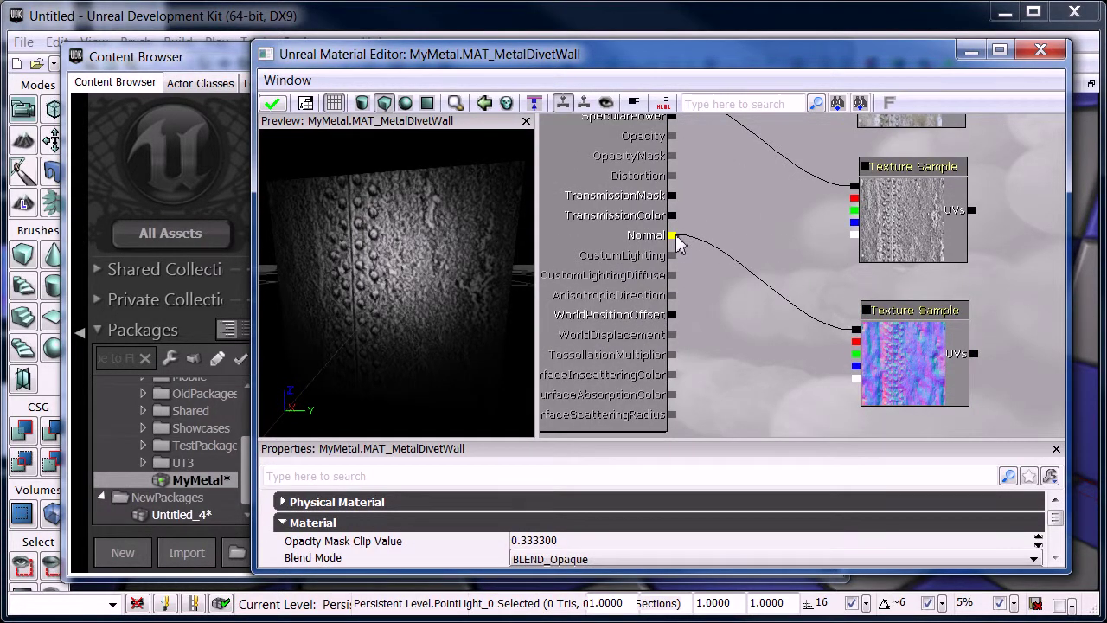
{"action": "left_click_drag", "start_coordinate": [485, 268], "coordinate": [308, 208]}
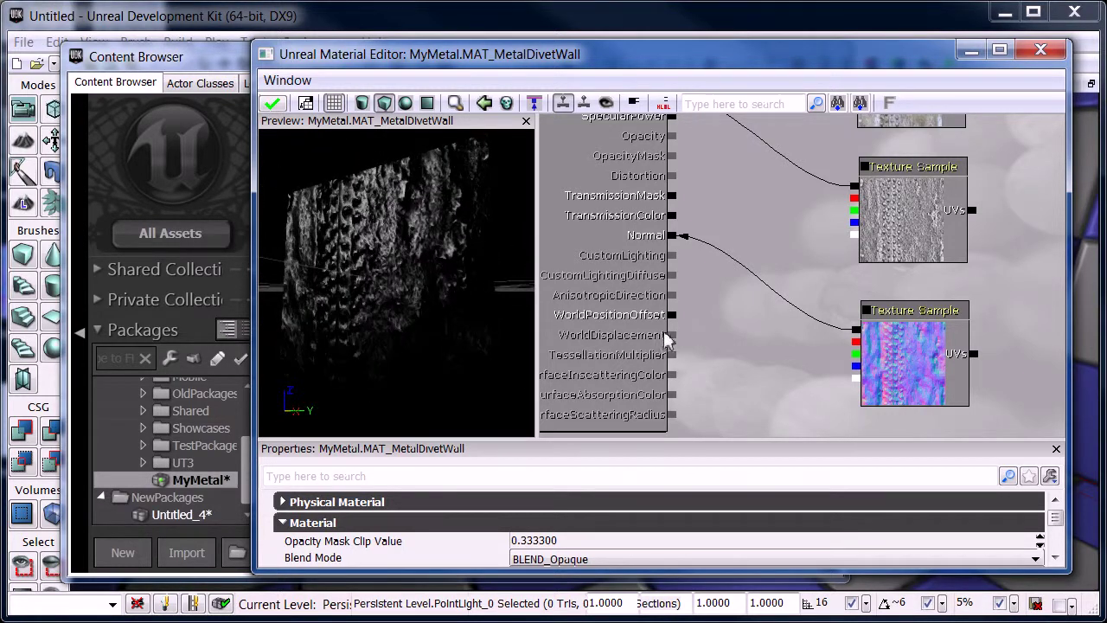
{"action": "left_click_drag", "start_coordinate": [728, 242], "coordinate": [742, 292]}
{"action": "left_click", "coordinate": [927, 295]}
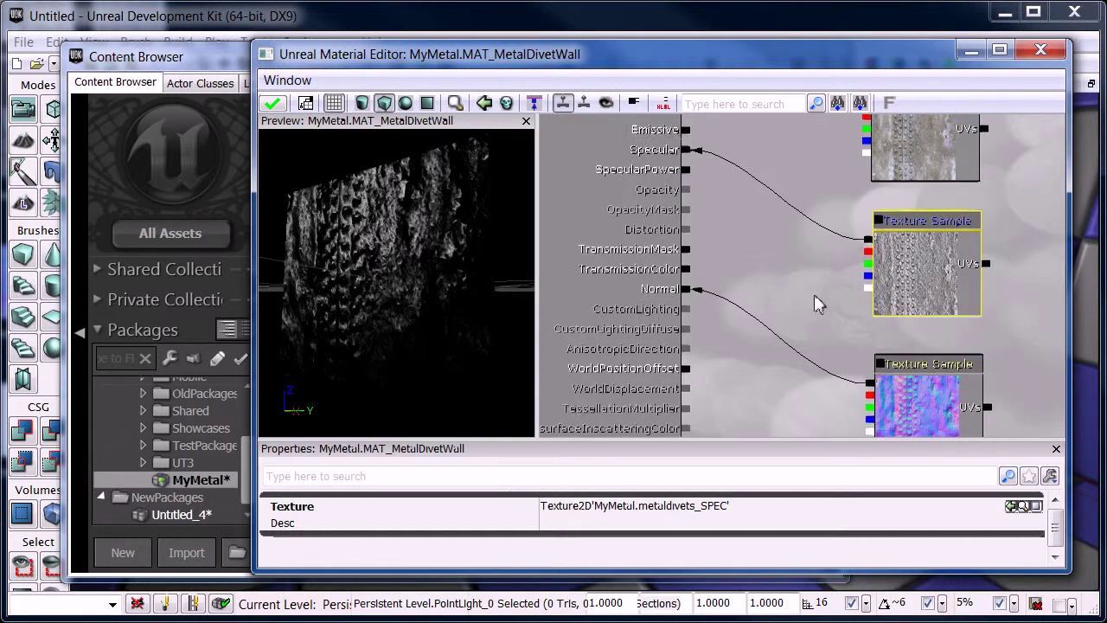
{"action": "left_click_drag", "start_coordinate": [817, 302], "coordinate": [804, 266]}
{"action": "left_click", "coordinate": [882, 374]}
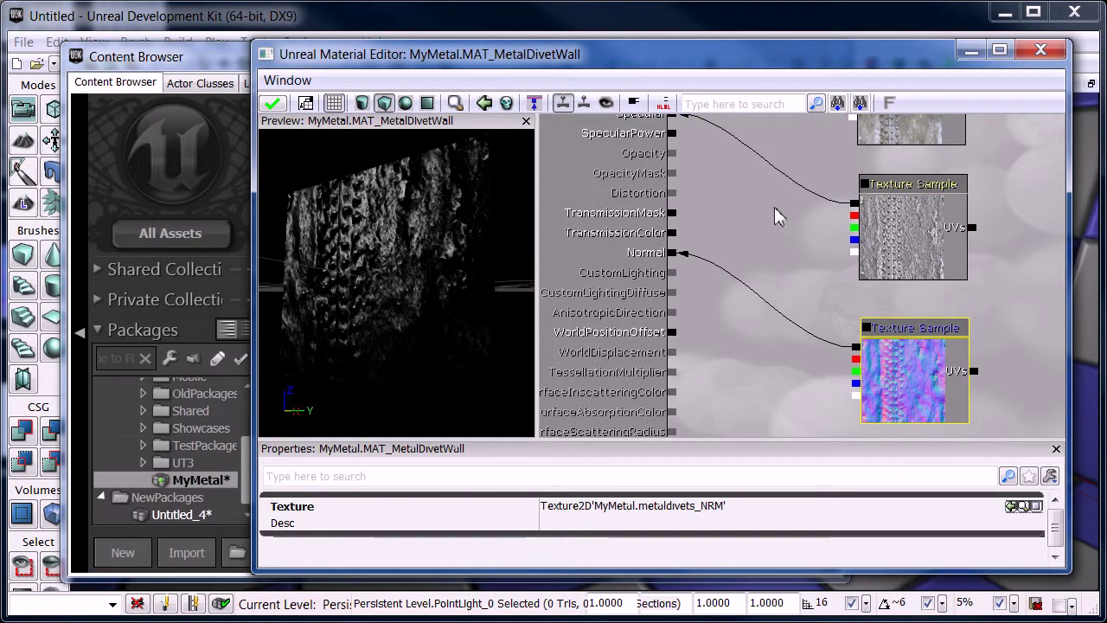
Reconnect the COLOR texture to Diffuse and apply the material changes
{"action": "left_click_drag", "start_coordinate": [773, 215], "coordinate": [812, 340]}
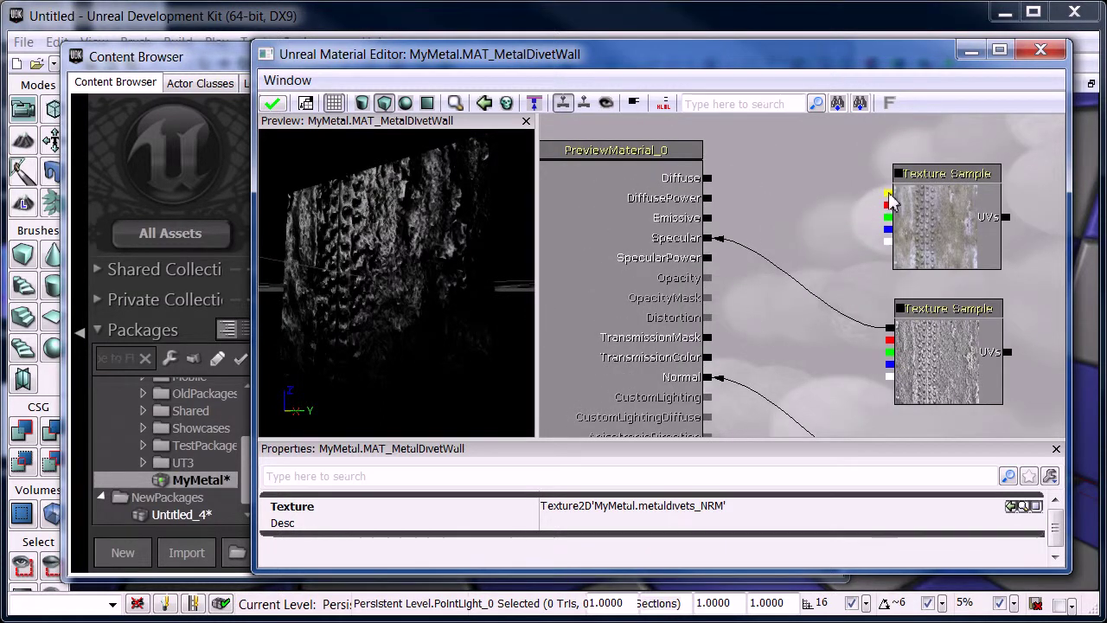
{"action": "left_click_drag", "start_coordinate": [889, 193], "coordinate": [714, 181]}
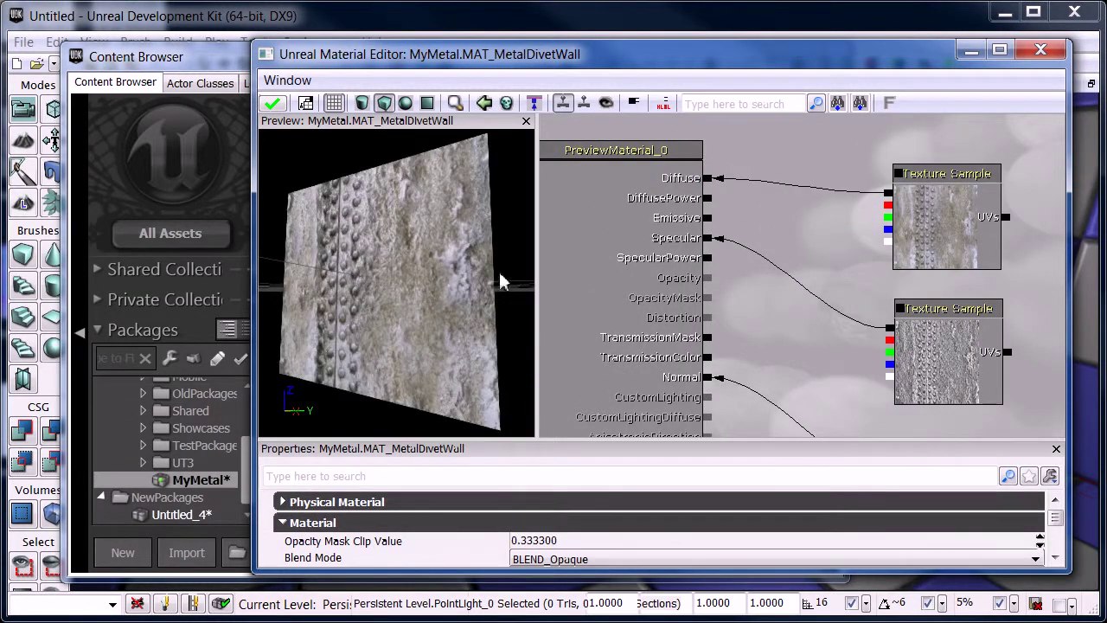
{"action": "left_click_drag", "start_coordinate": [500, 282], "coordinate": [295, 286]}
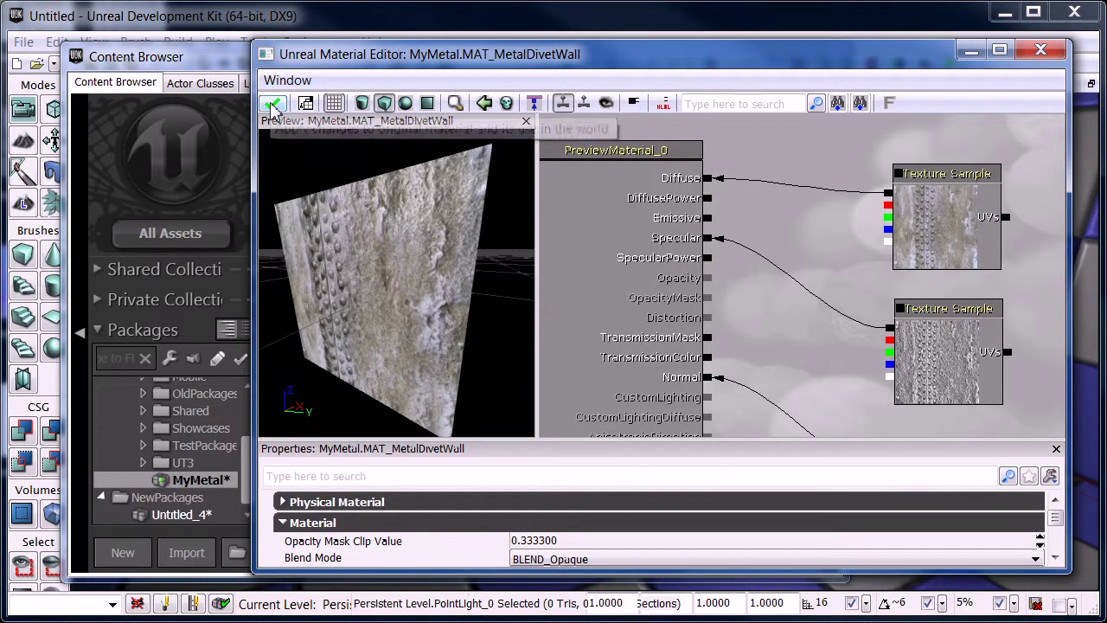
{"action": "left_click", "coordinate": [272, 104]}
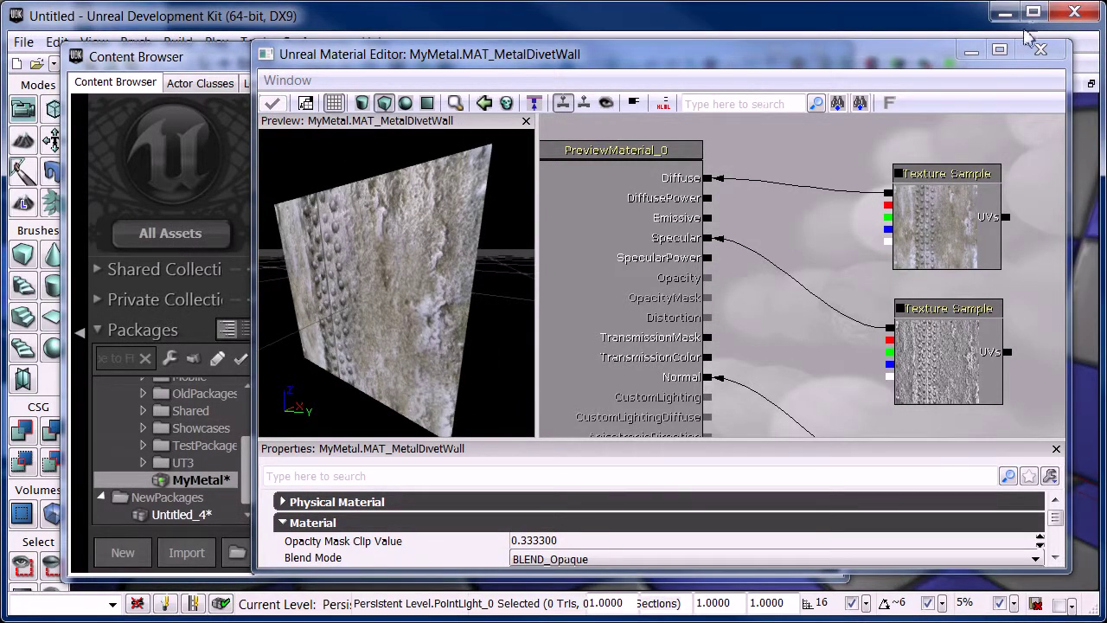
Close the Material Editor and select MAT_MetalDivetWall in the Content Browser
{"action": "left_click", "coordinate": [1041, 49]}
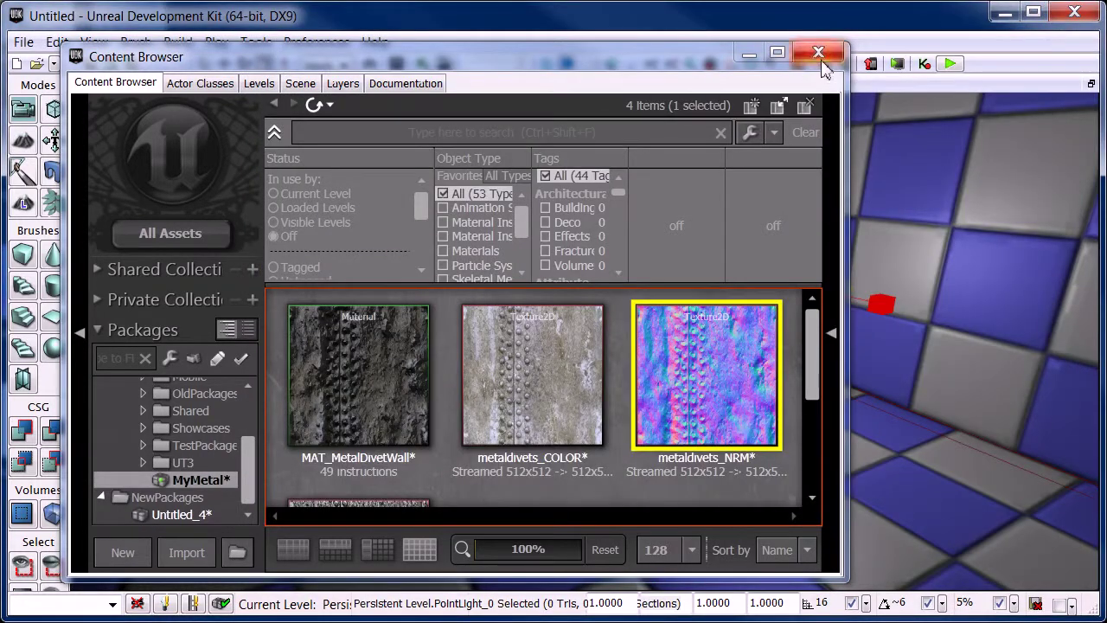
{"action": "left_click", "coordinate": [346, 372]}
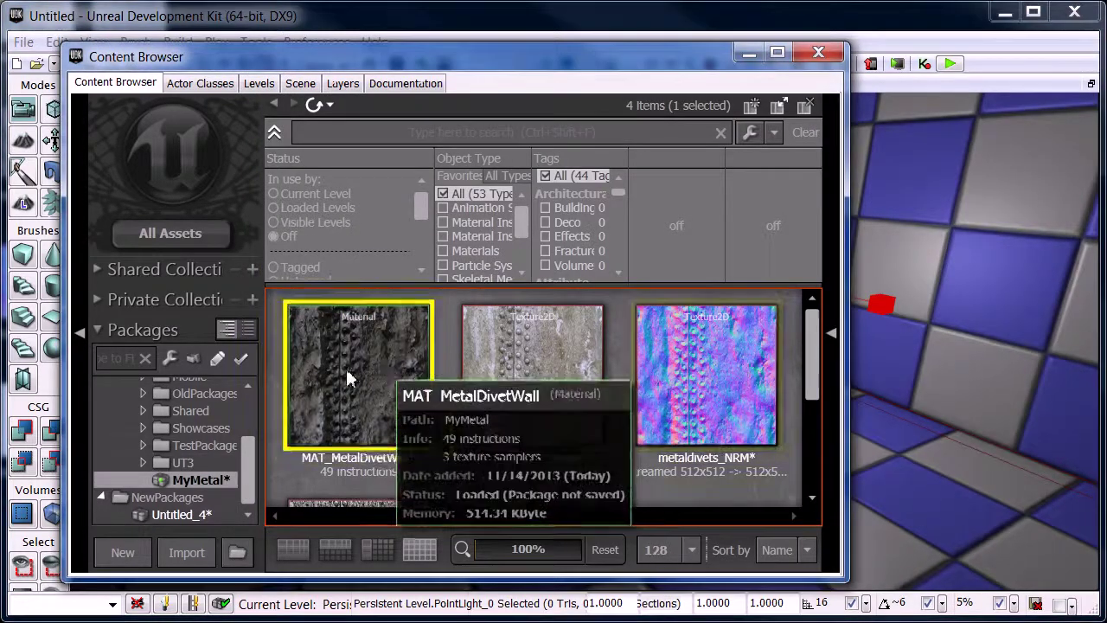
{"action": "left_click", "coordinate": [822, 50]}
{"action": "left_click", "coordinate": [476, 245]}
{"action": "scroll", "coordinate": [475, 244], "scroll_direction": "up", "scroll_amount": 3}
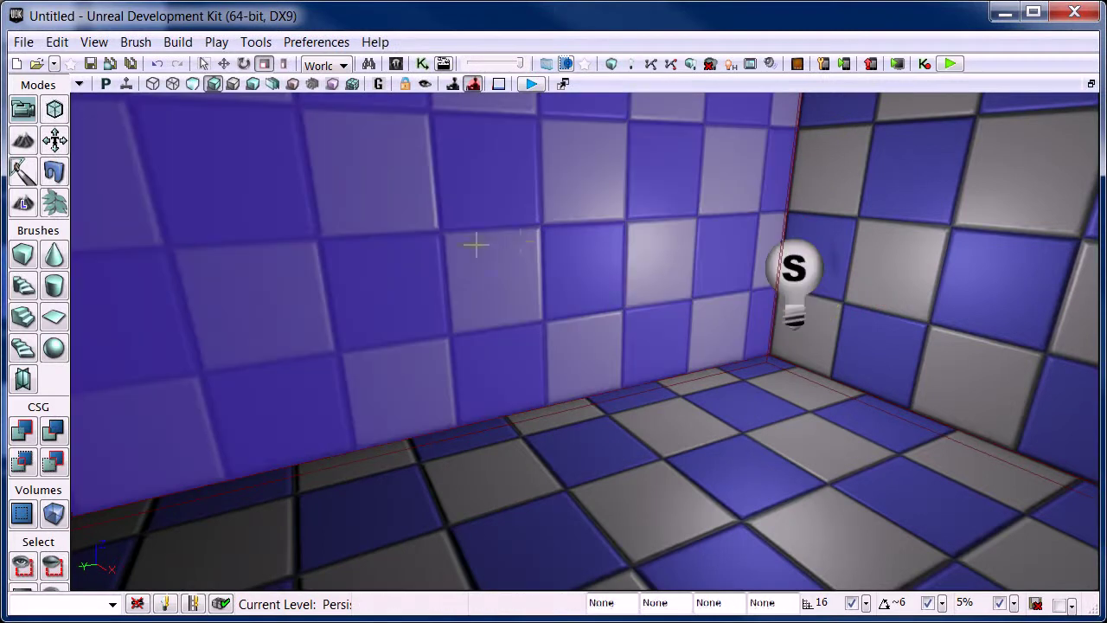
{"action": "right_click_drag", "start_coordinate": [363, 300], "coordinate": [500, 329]}
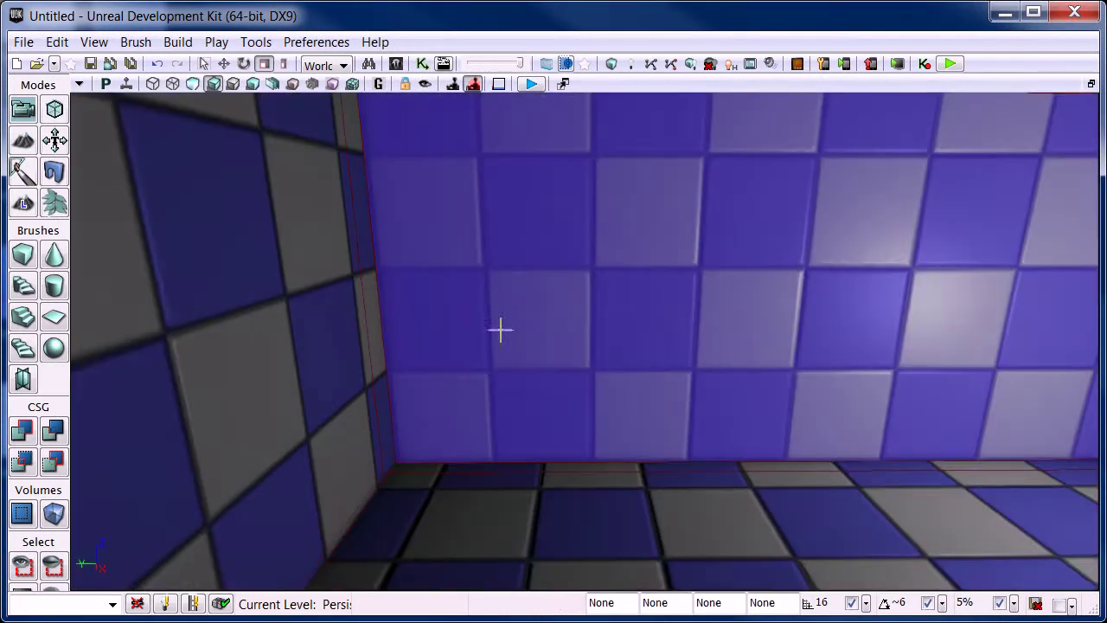
Select all adjacent wall surfaces and apply MAT_MetalDivetWall to them
{"action": "right_click", "coordinate": [541, 266]}
{"action": "mouse_move", "coordinate": [583, 399]}
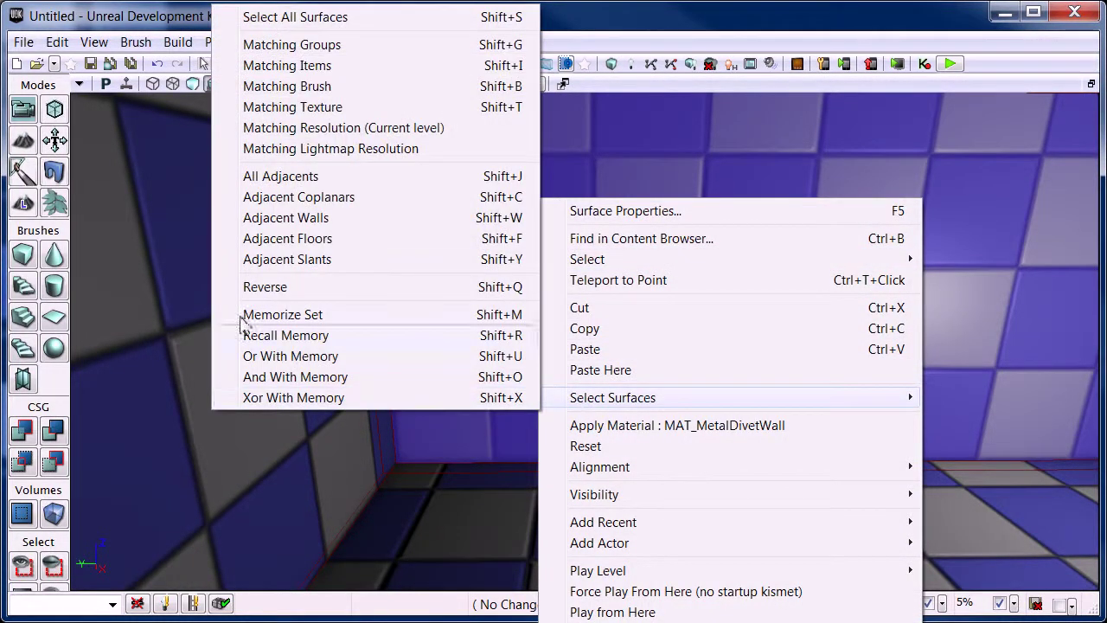
{"action": "left_click", "coordinate": [284, 221]}
{"action": "right_click_drag", "start_coordinate": [430, 239], "coordinate": [459, 240]}
{"action": "right_click", "coordinate": [452, 234]}
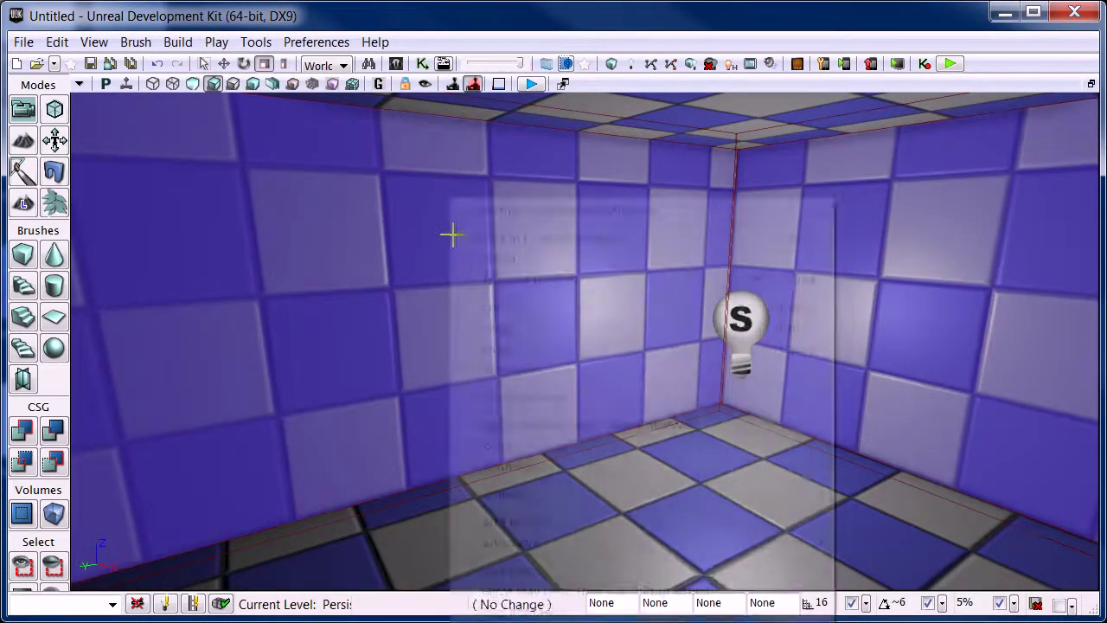
{"action": "left_click", "coordinate": [510, 425]}
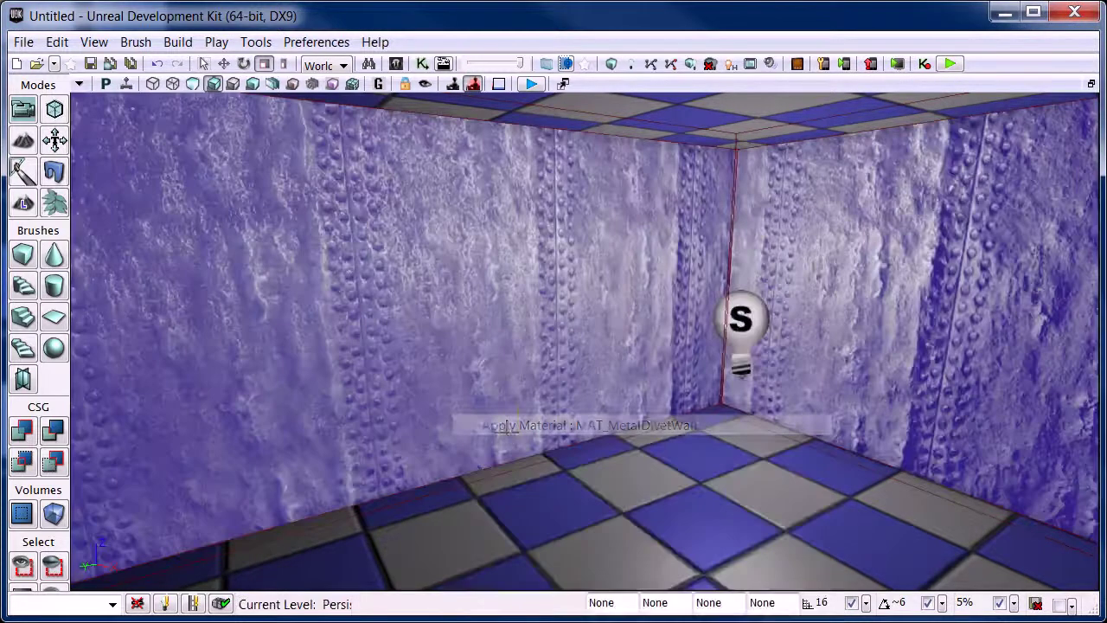
{"action": "left_click_drag", "start_coordinate": [574, 294], "coordinate": [667, 311]}
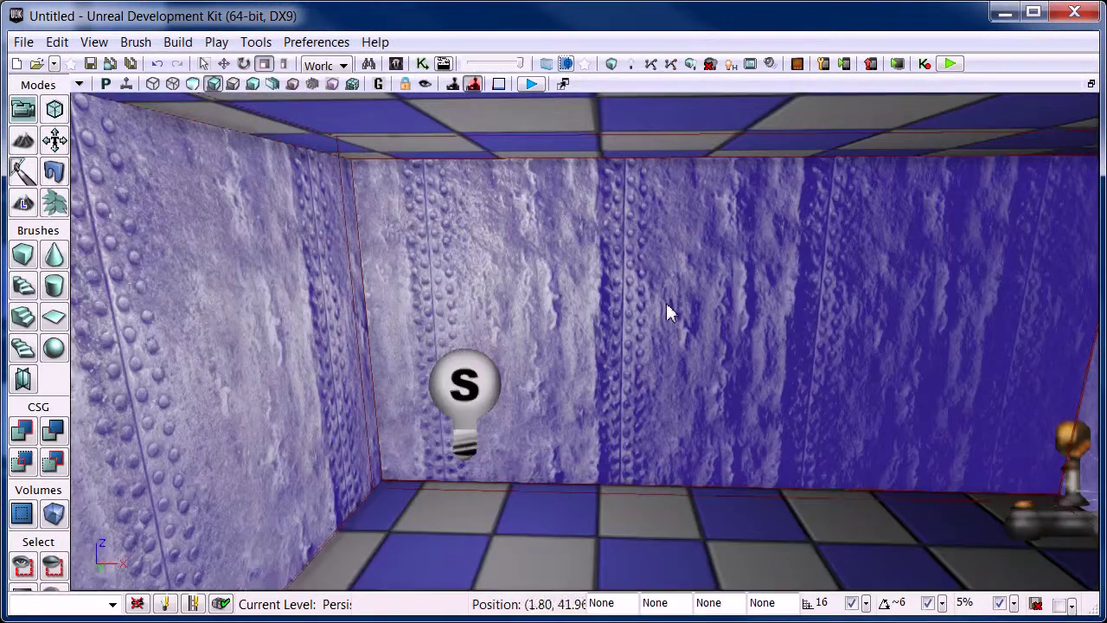
Build lighting with the default build options, then build paths, leaving two Map Check warnings
{"action": "left_click", "coordinate": [648, 64]}
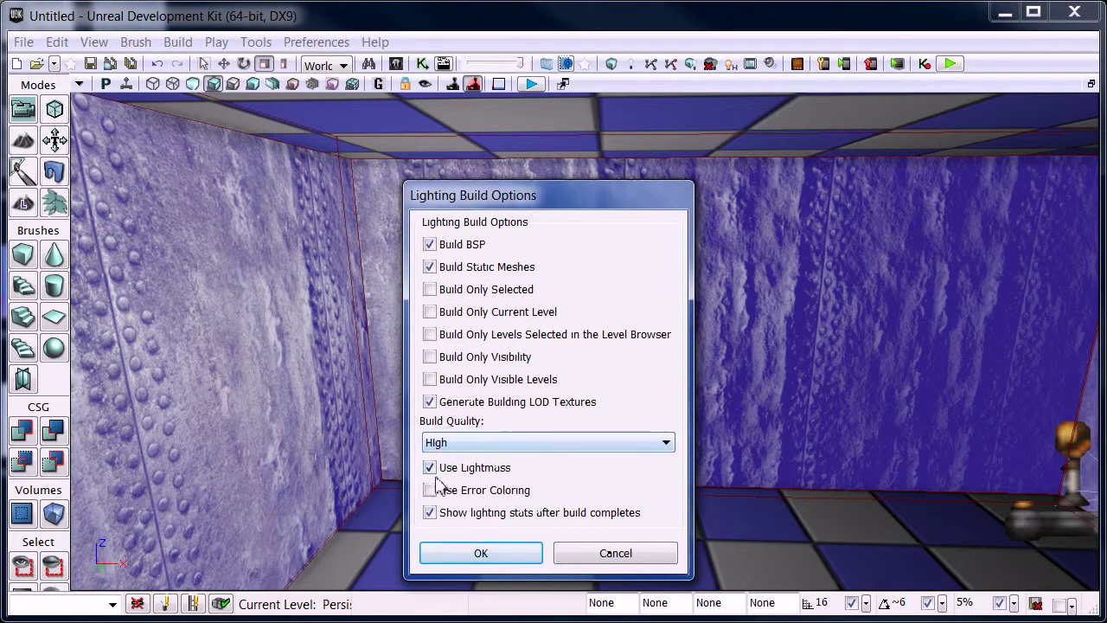
{"action": "left_click", "coordinate": [465, 553]}
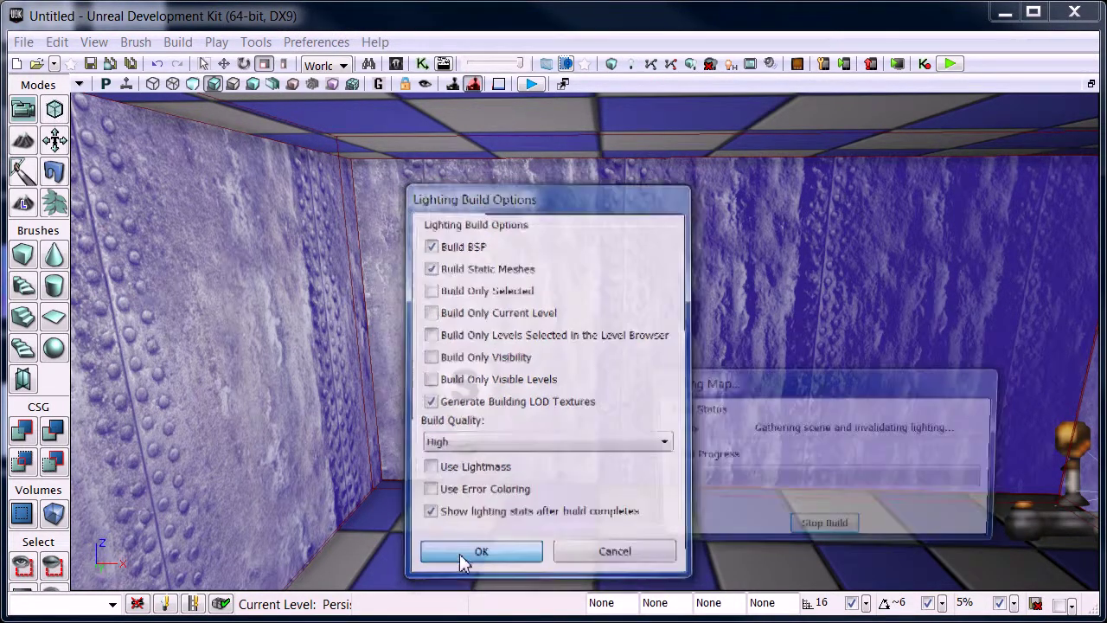
{"action": "left_click", "coordinate": [651, 64]}
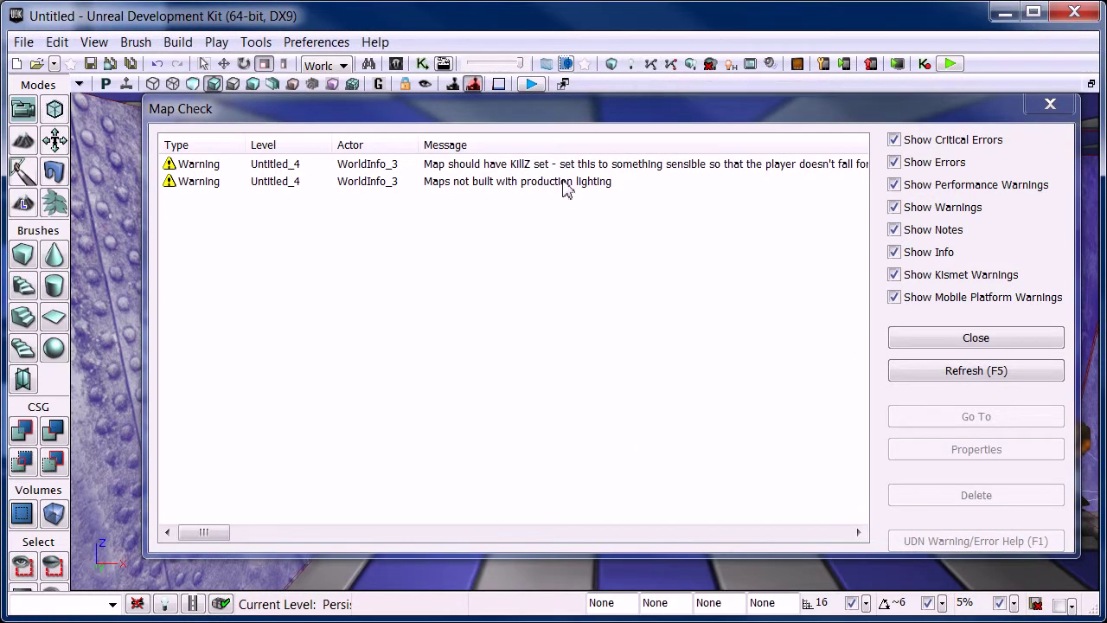
Launch Play in Editor with F8 and walk back and forth with W/S along the riveted walls
{"action": "key", "text": "F8"}
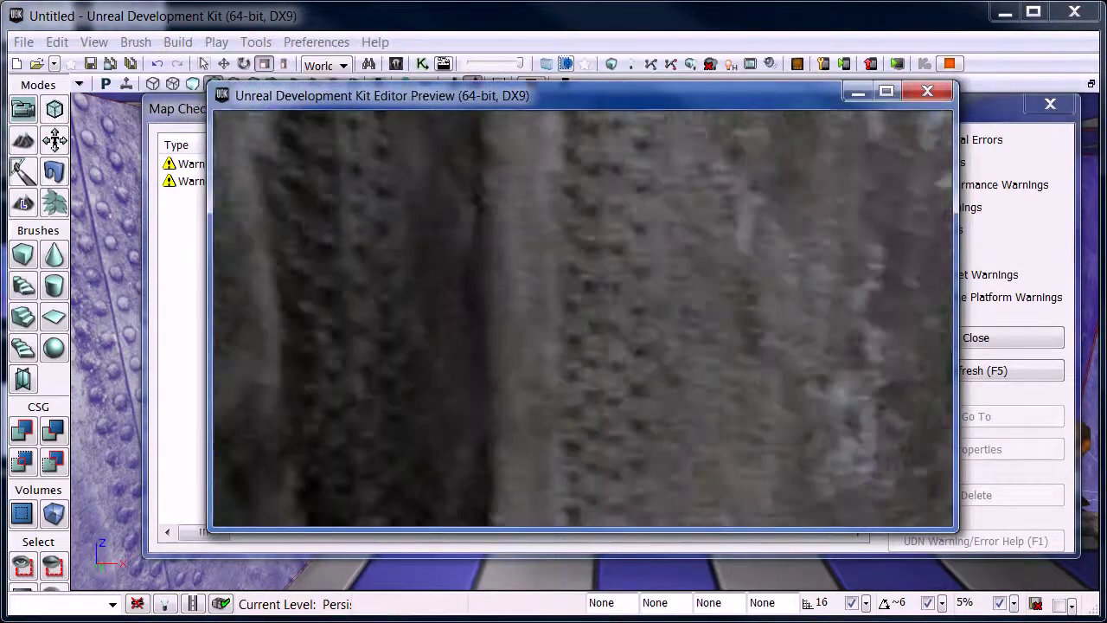
{"action": "key", "text": "s"}
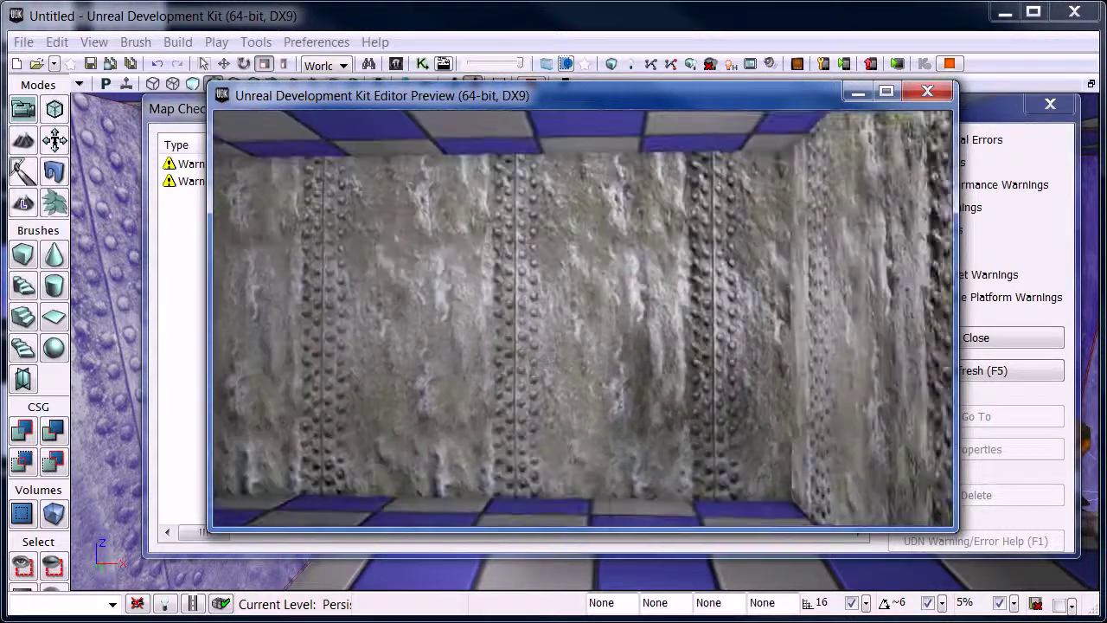
{"action": "key", "text": "w"}
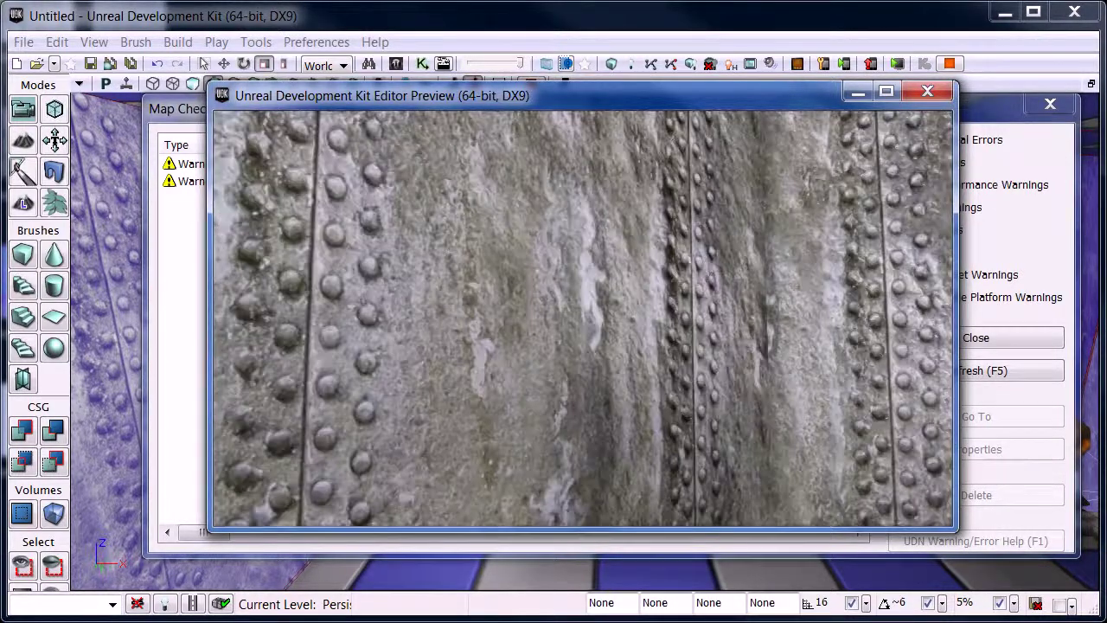
{"action": "key", "text": "s"}
{"action": "key", "text": "w"}
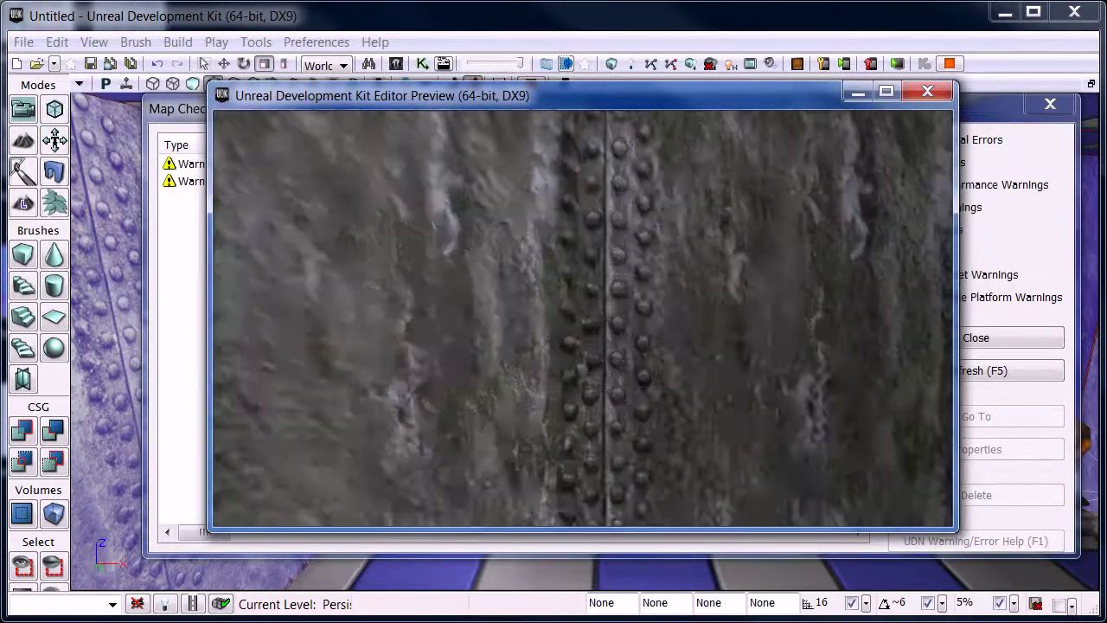
{"action": "key", "text": "s"}
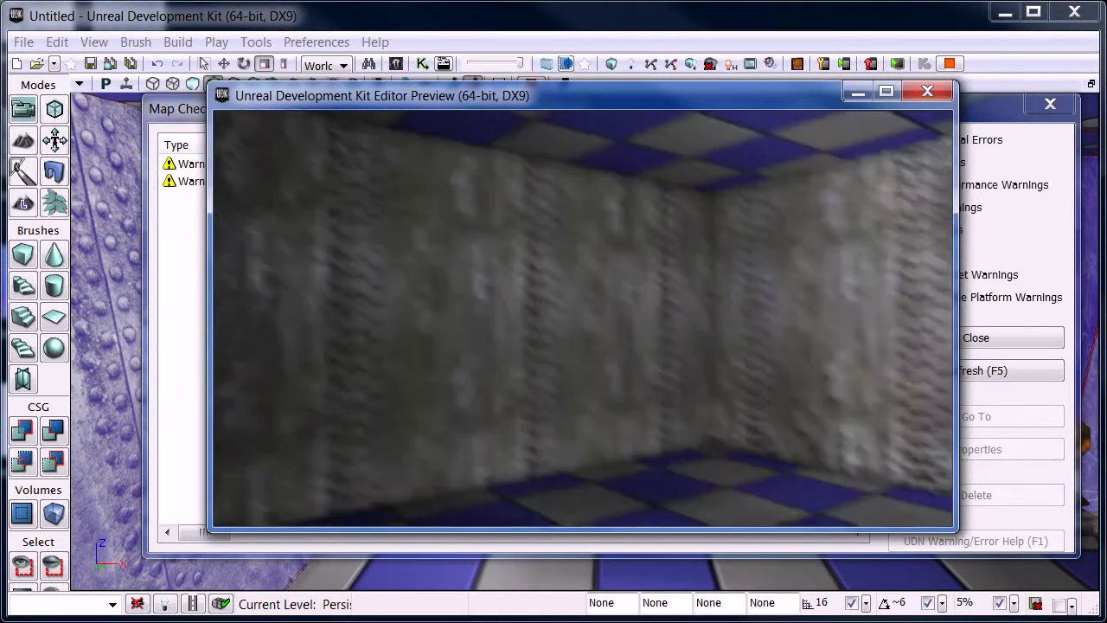
{"action": "key", "text": "w"}
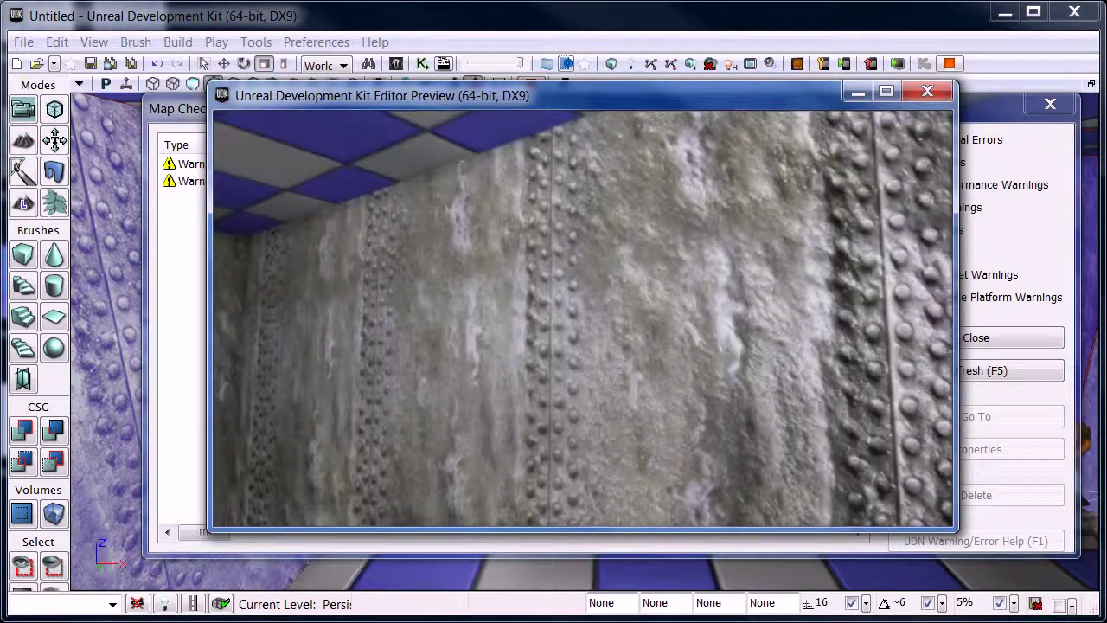